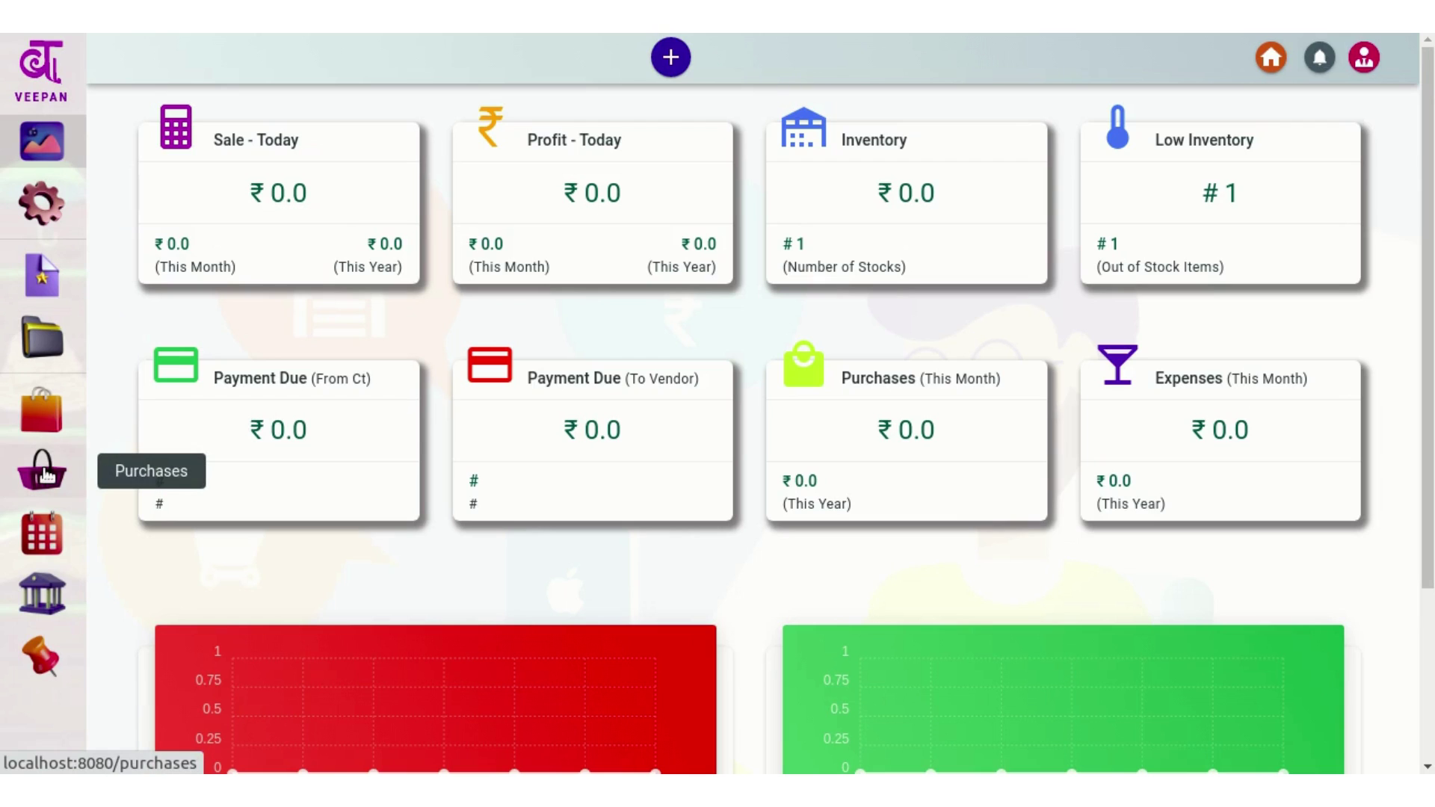
Go to Purchases and start a new Purchase from the '+' quick-create menu
click(43, 472)
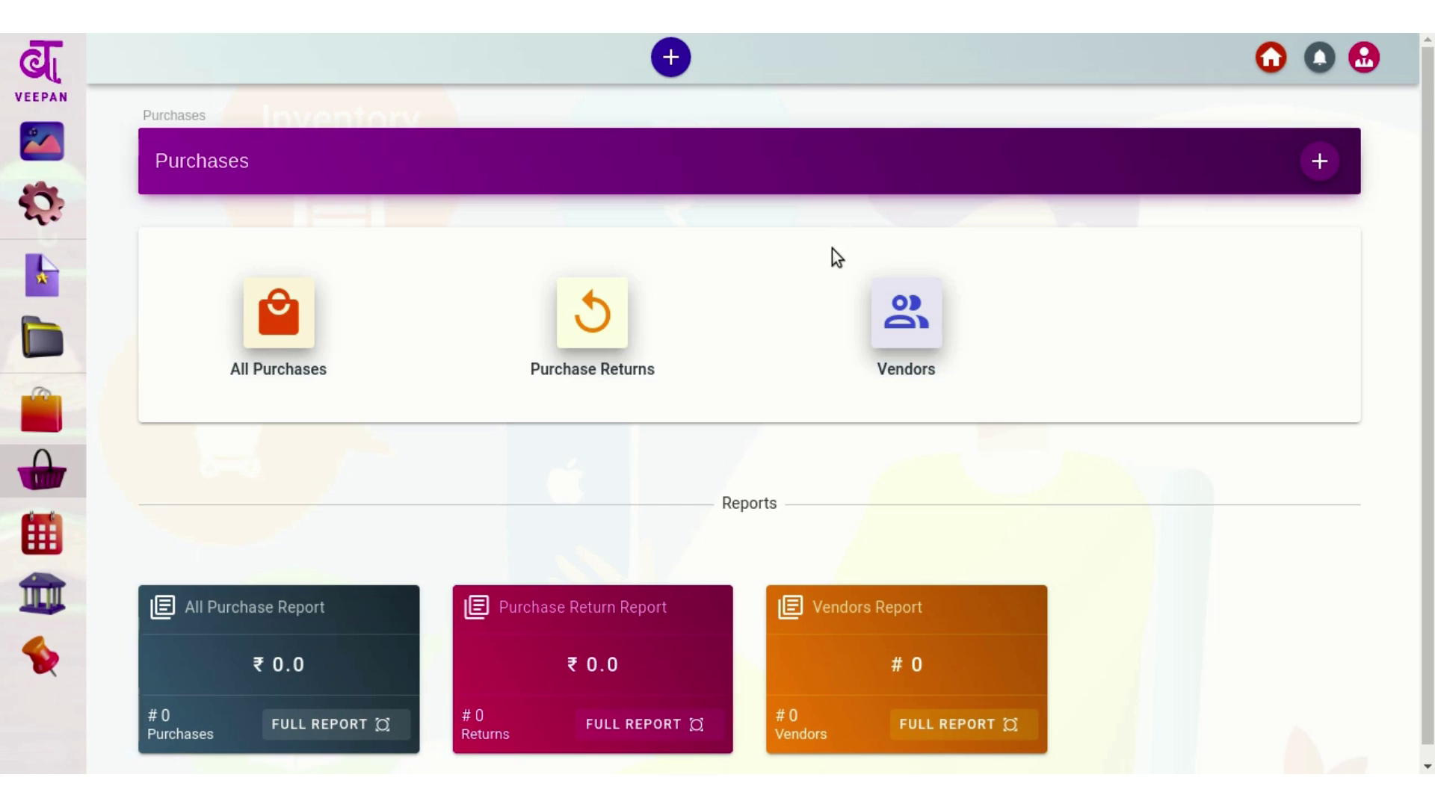
click(674, 66)
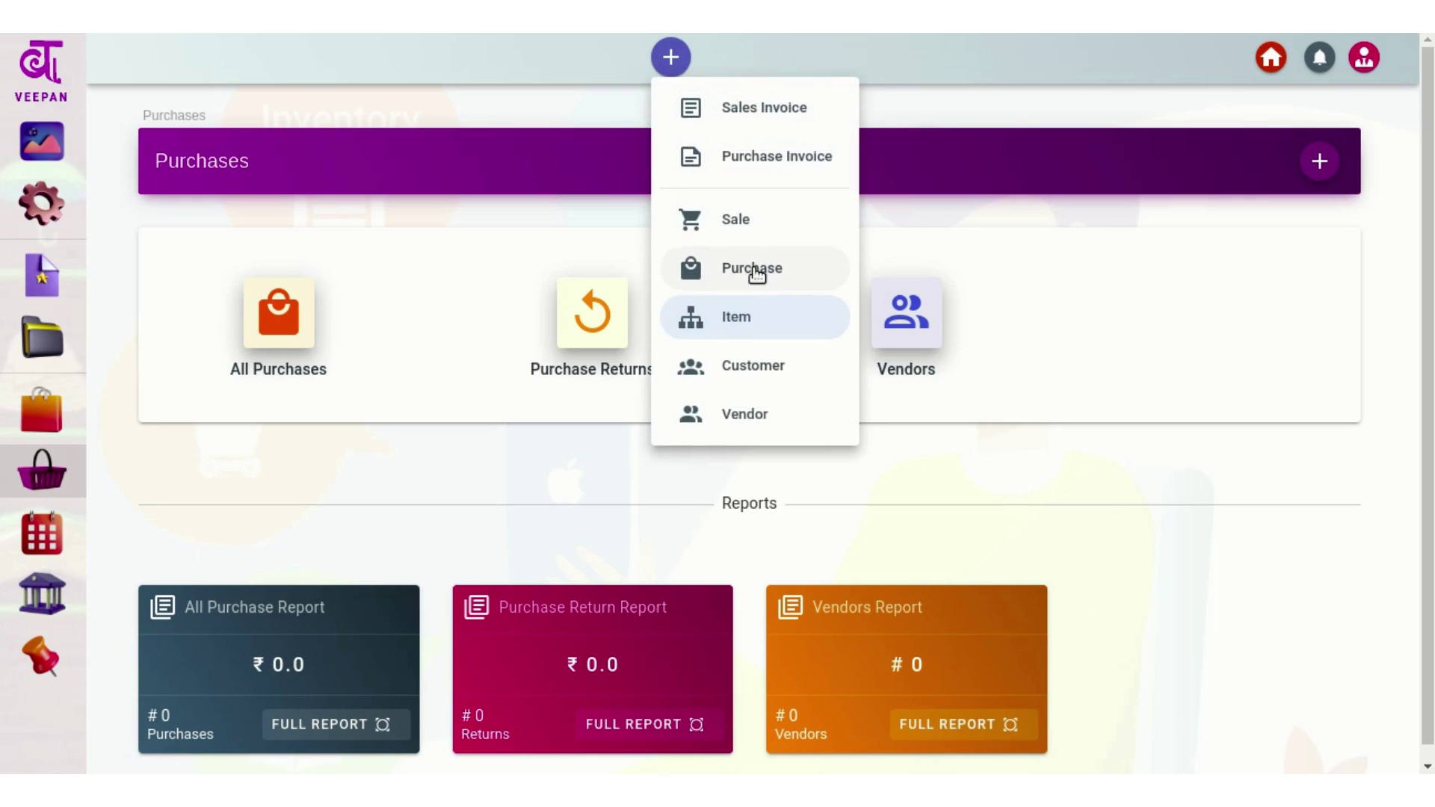
click(984, 228)
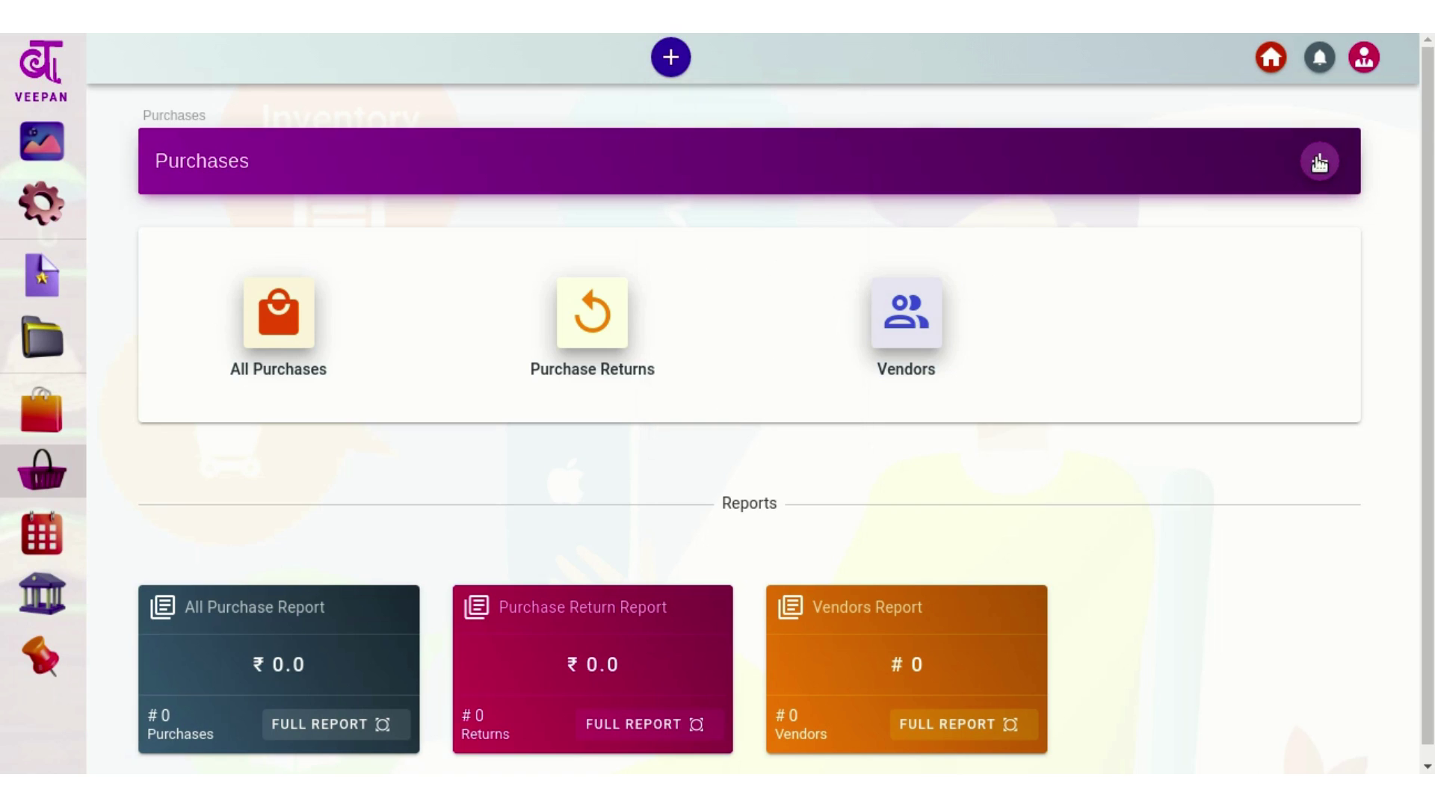
click(1319, 162)
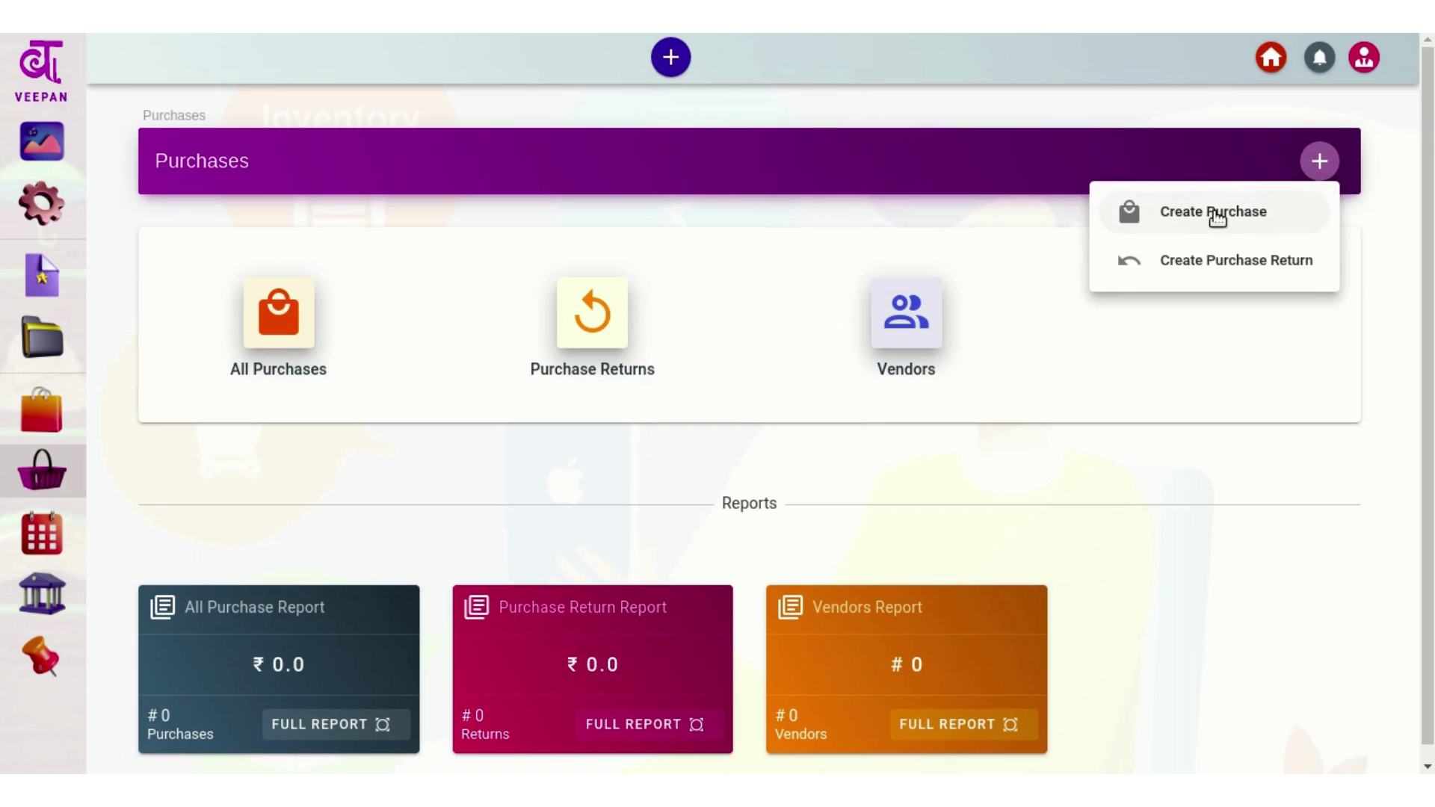
click(848, 219)
click(671, 56)
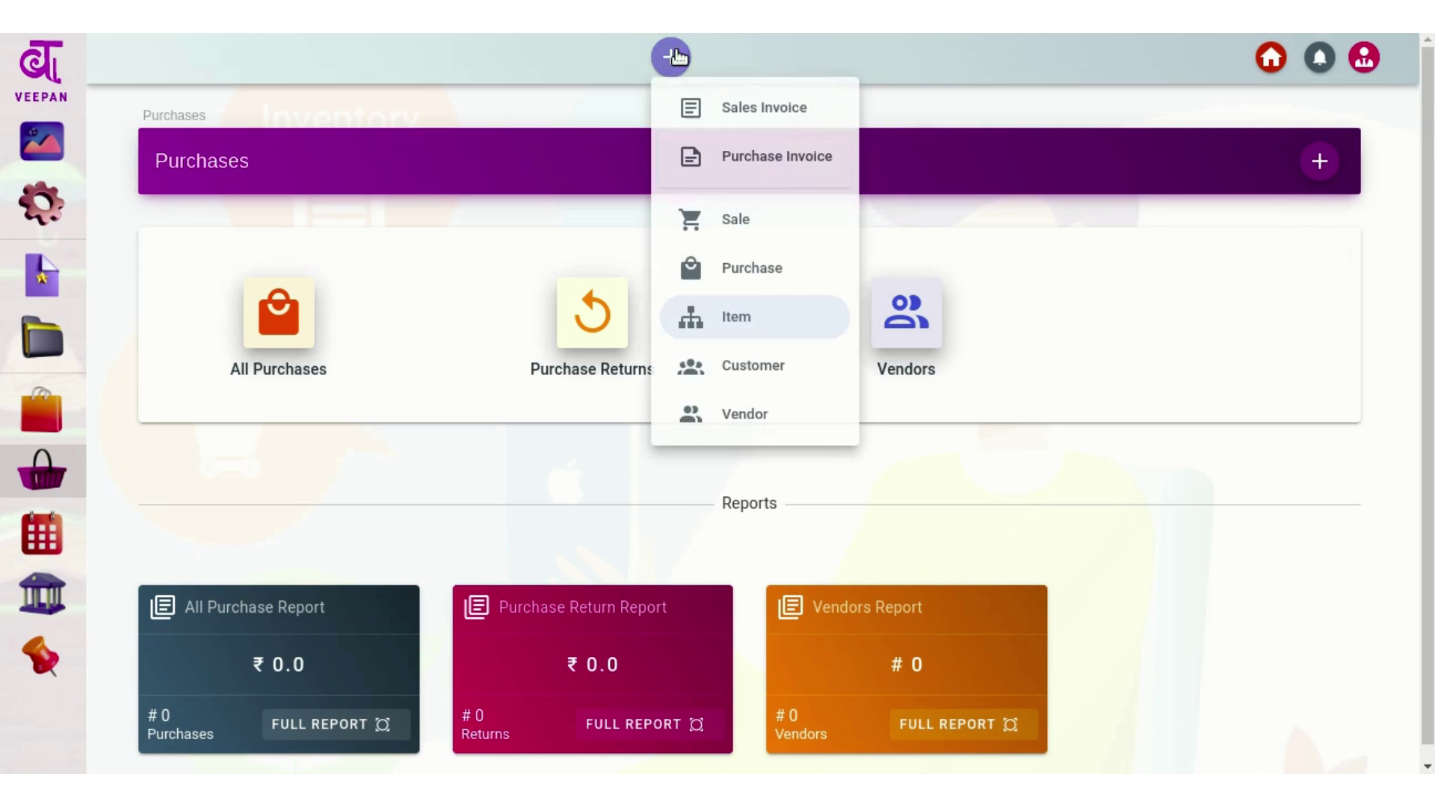
click(737, 273)
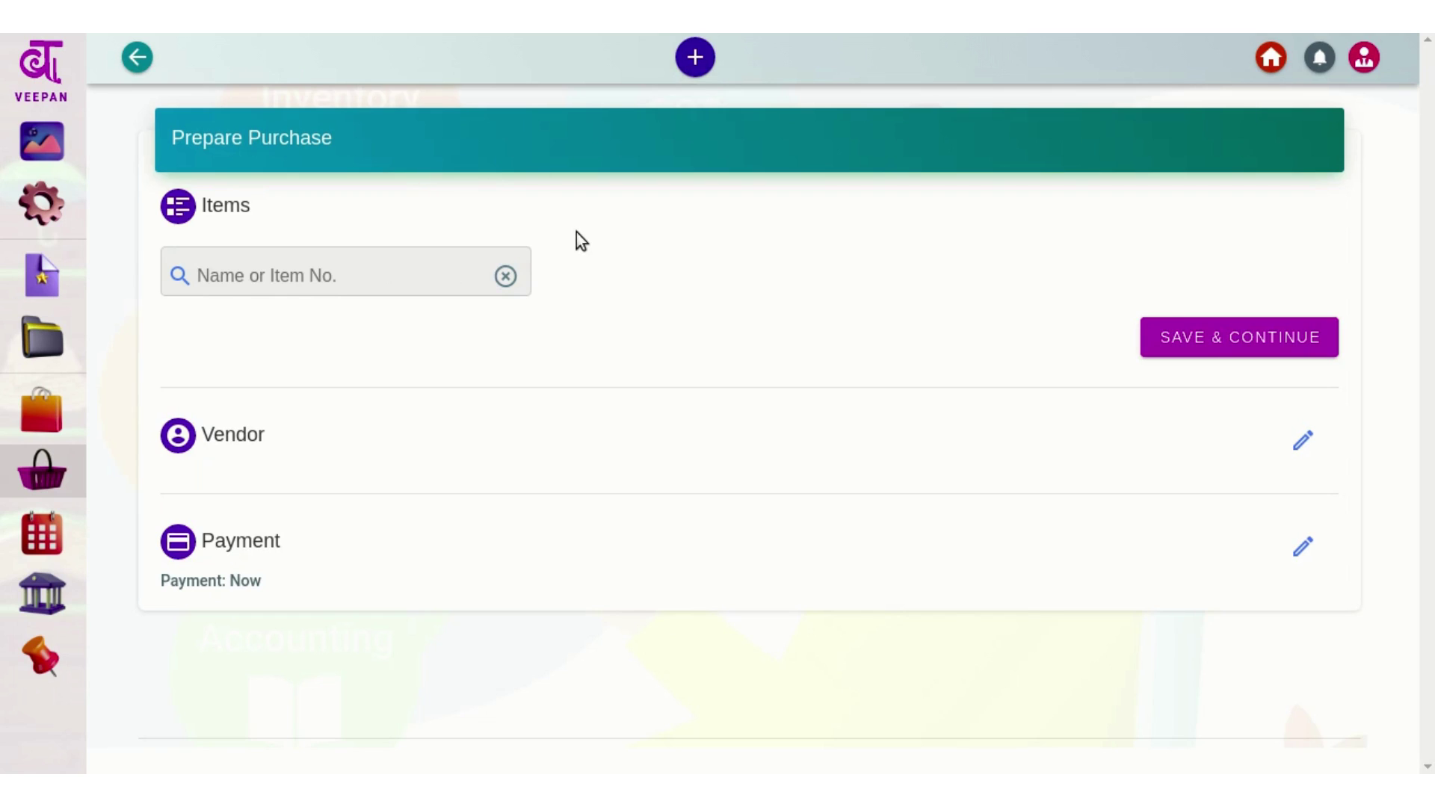
Add A101 - Apple I Phone (searched by 'i ph') with quantity 10, totalling 4,50,000.0
click(431, 275)
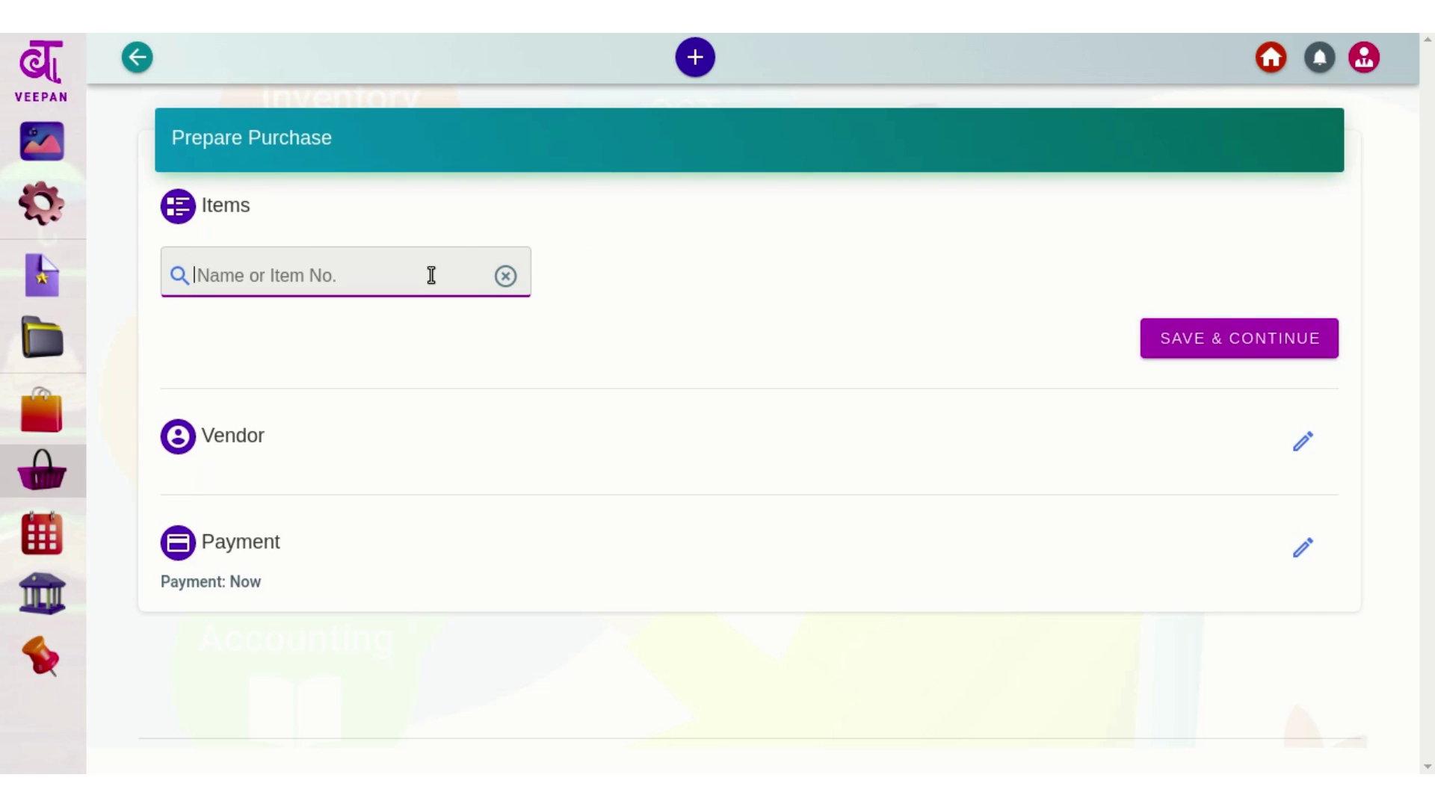
text(i ph)
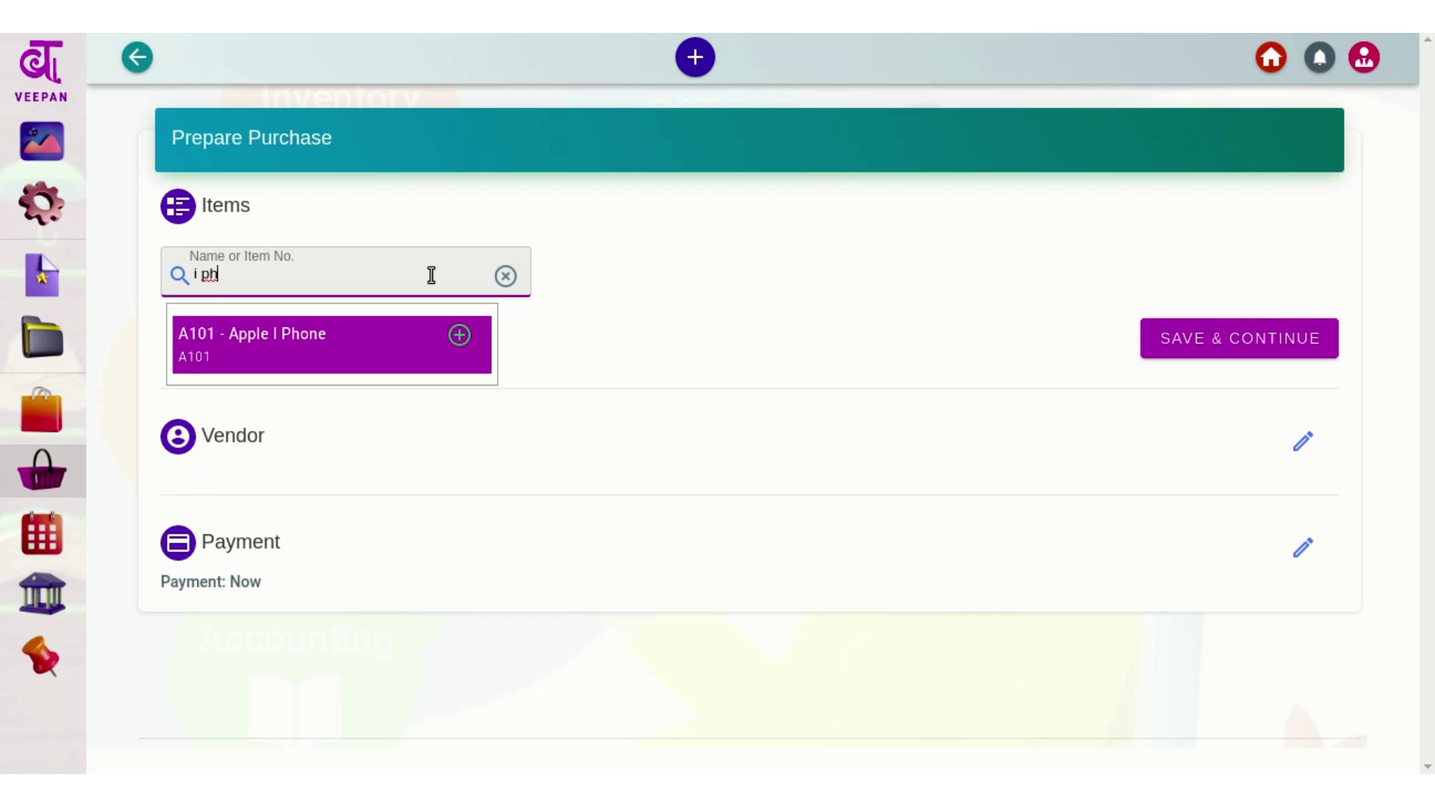
click(343, 338)
click(653, 351)
text(0)
click(983, 537)
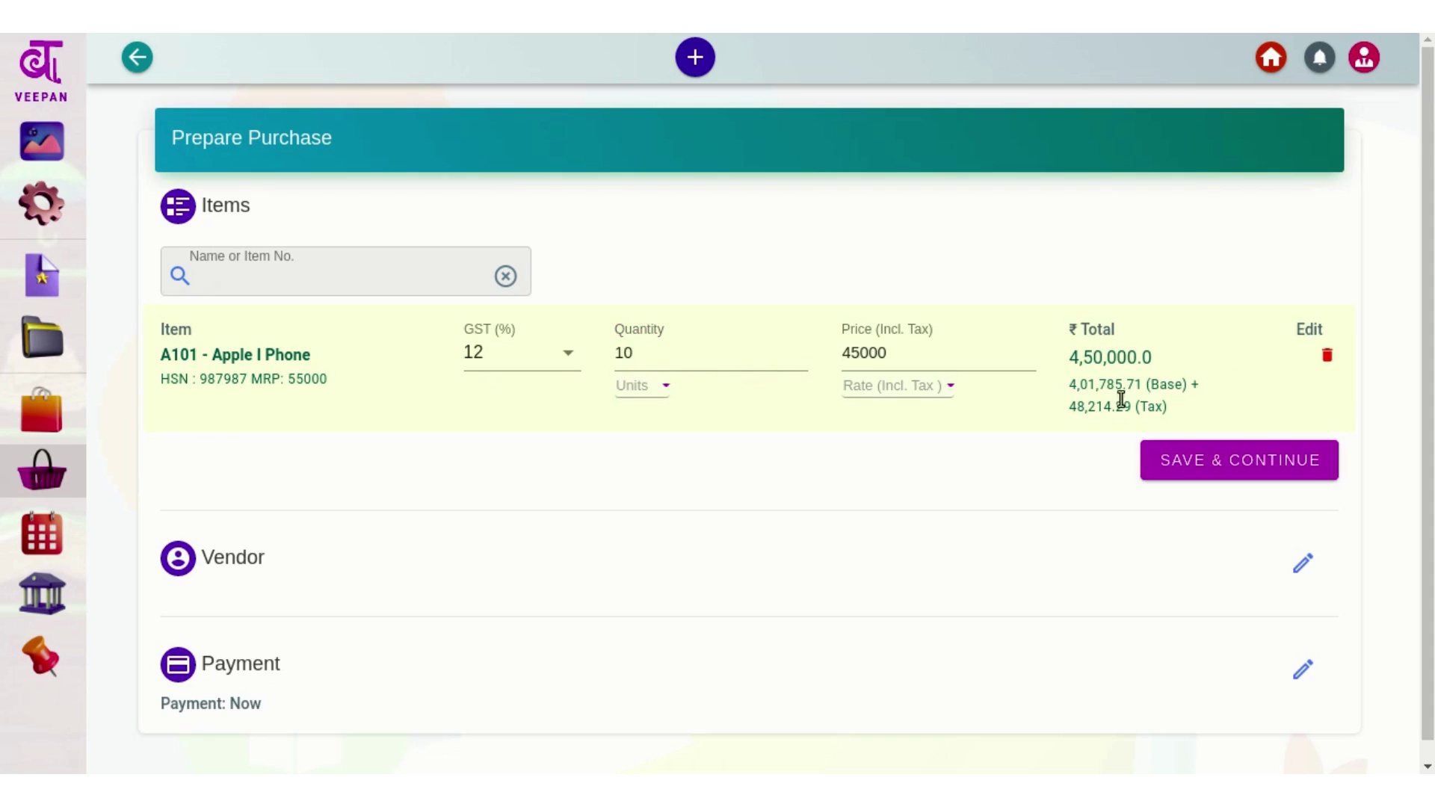
drag(1069, 357, 1160, 360)
click(1160, 360)
Switch pricing to Rate Before Tax at 45000, giving a 5,04,000.0 total
click(913, 396)
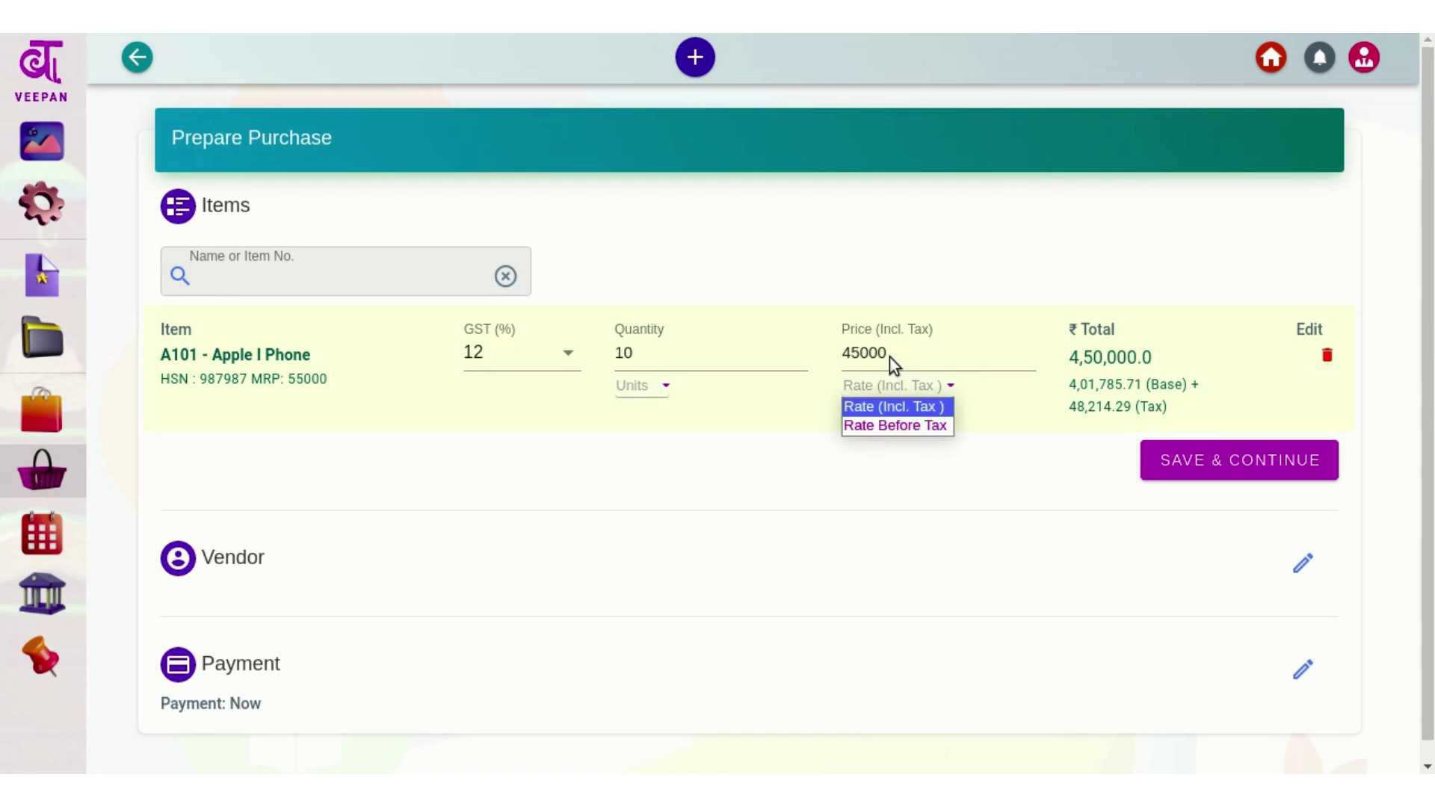
click(889, 357)
click(891, 392)
click(889, 424)
click(886, 352)
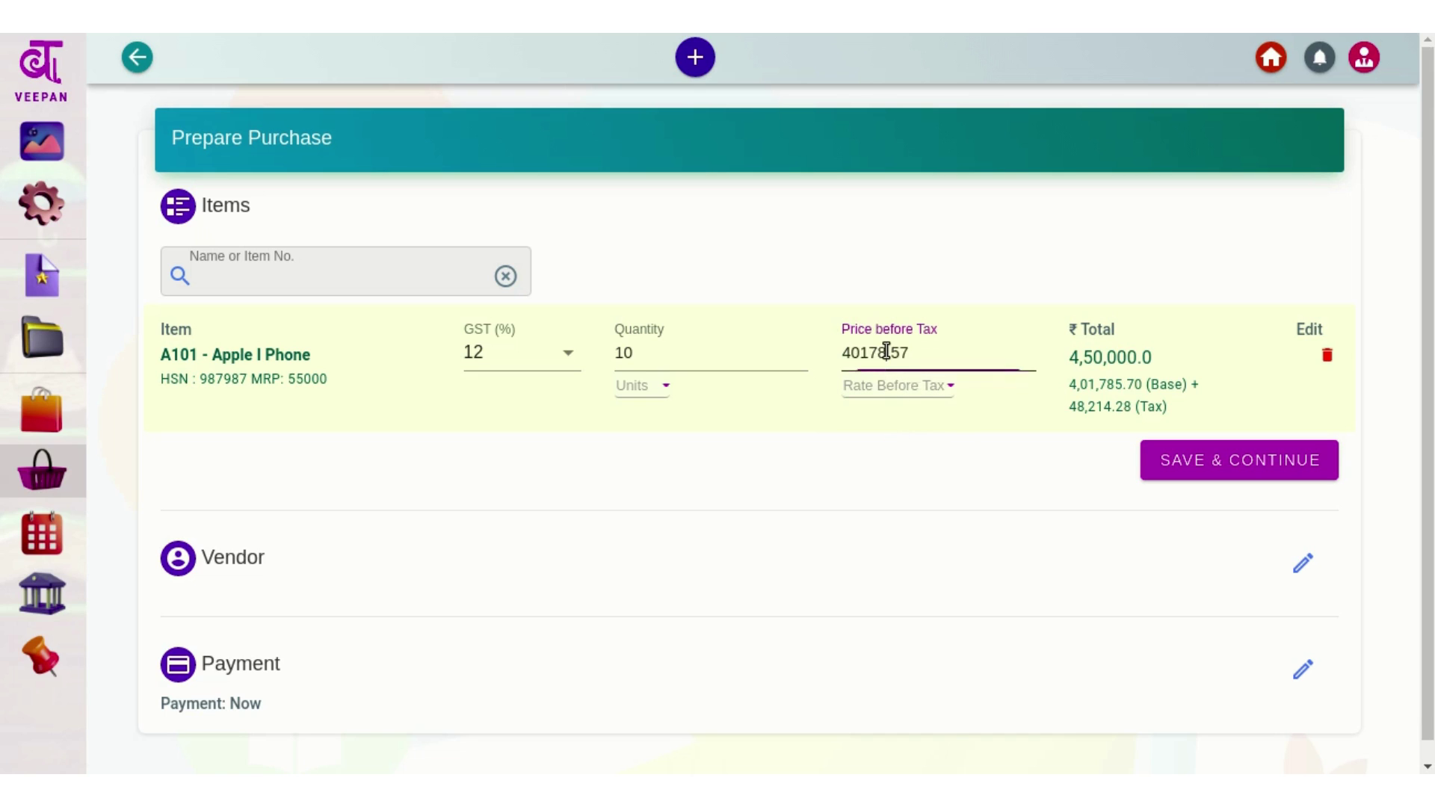
key(ctrl+a)
text(45000)
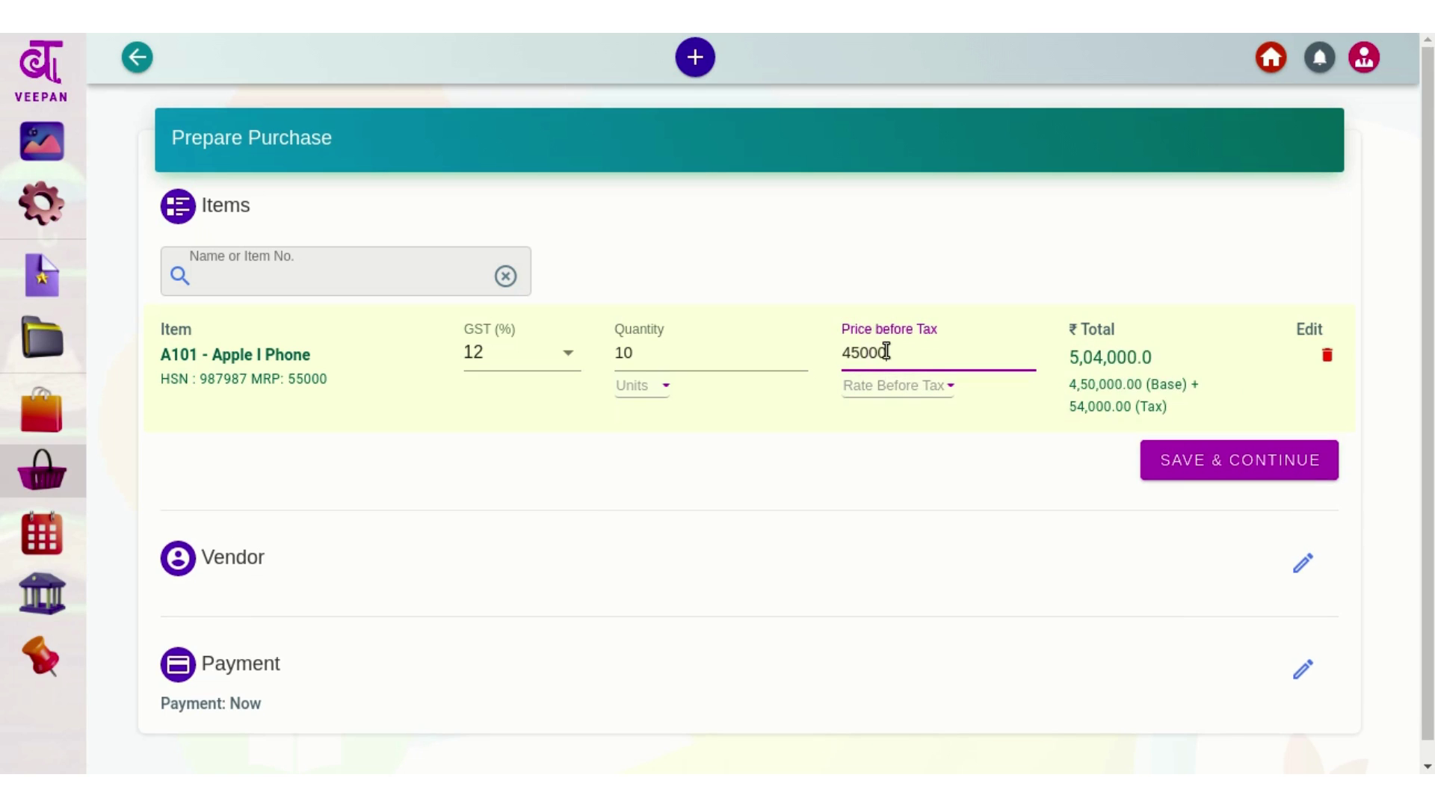
click(808, 432)
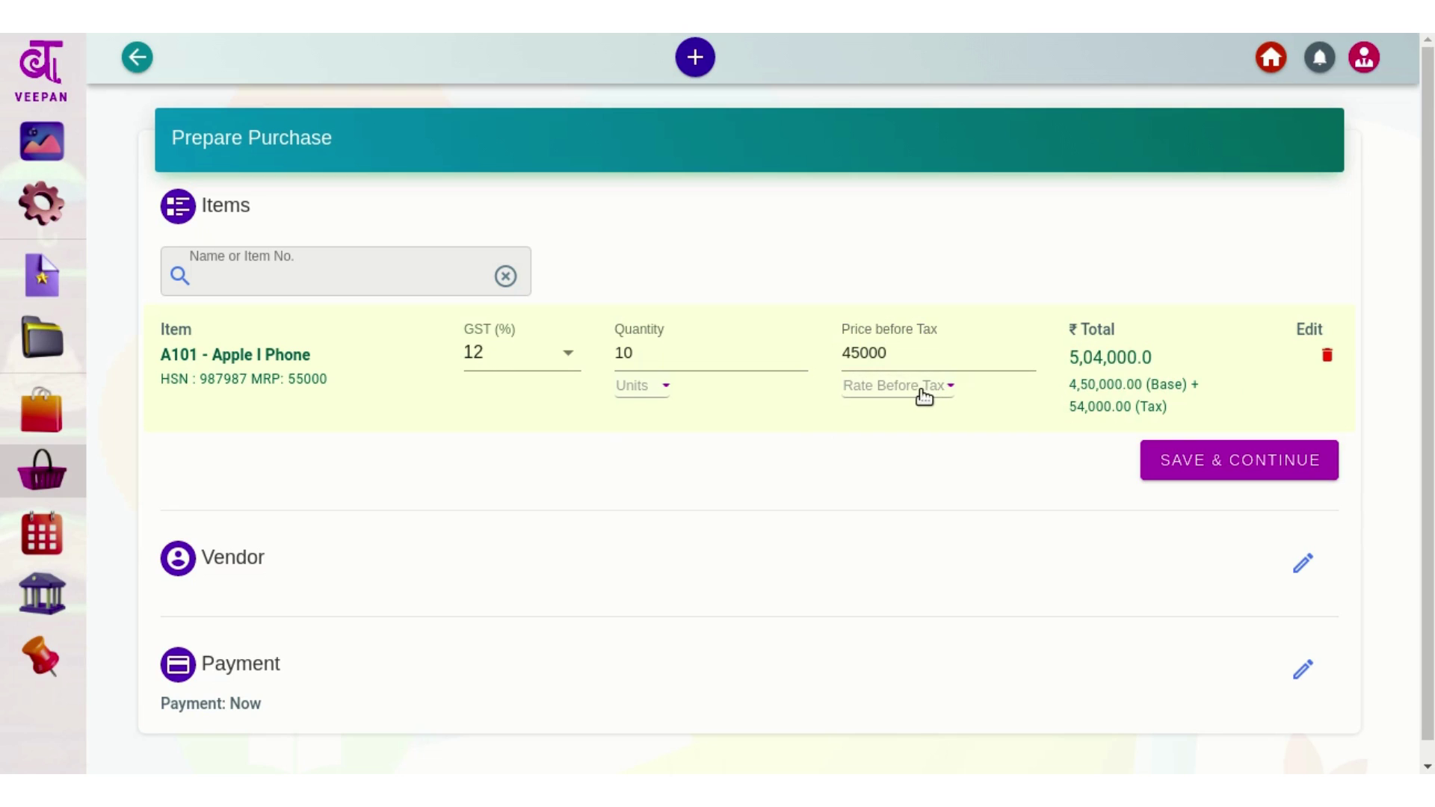
double_click(1080, 358)
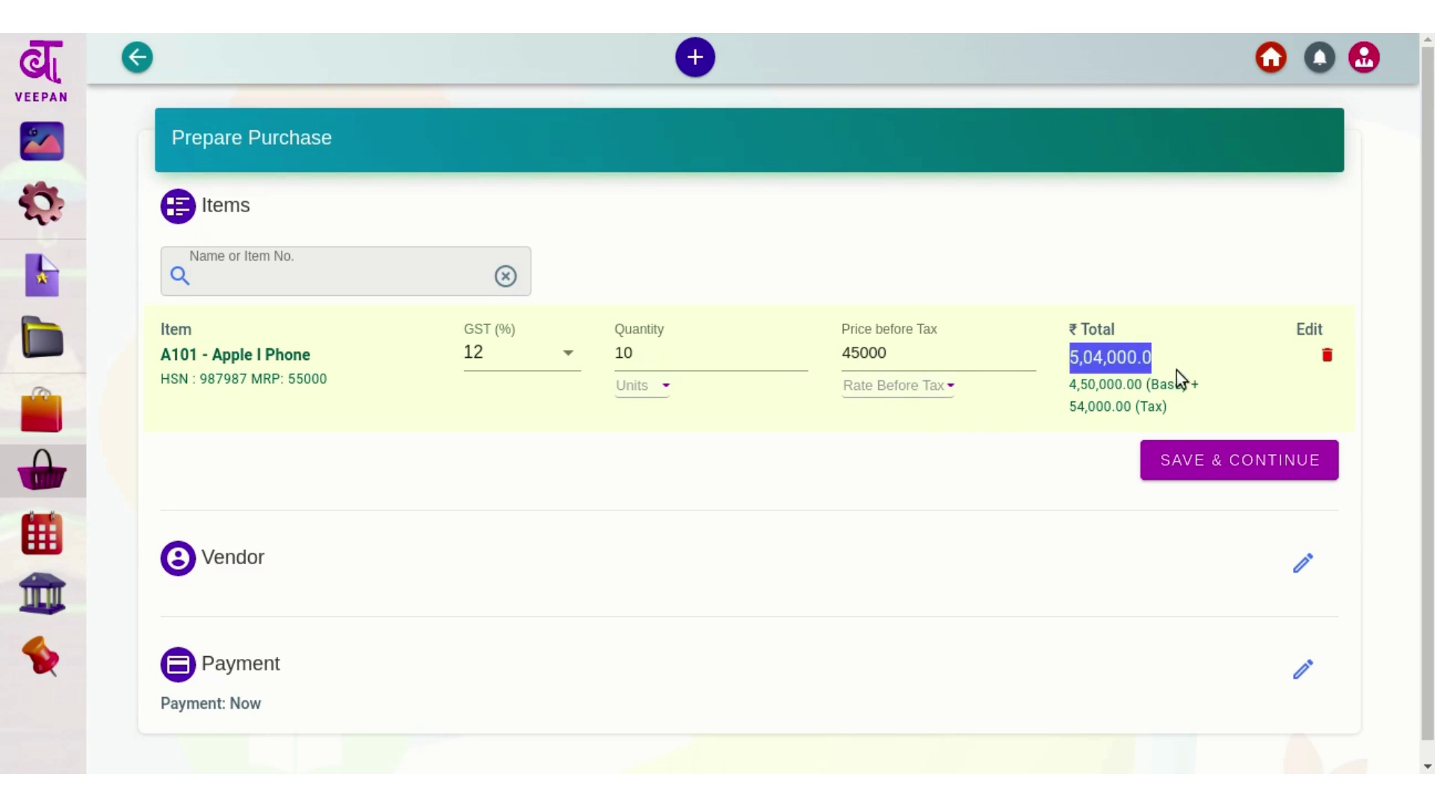
Return to Rate (Incl. Tax) for a 4,50,000.0 total and save the items
click(922, 393)
click(907, 407)
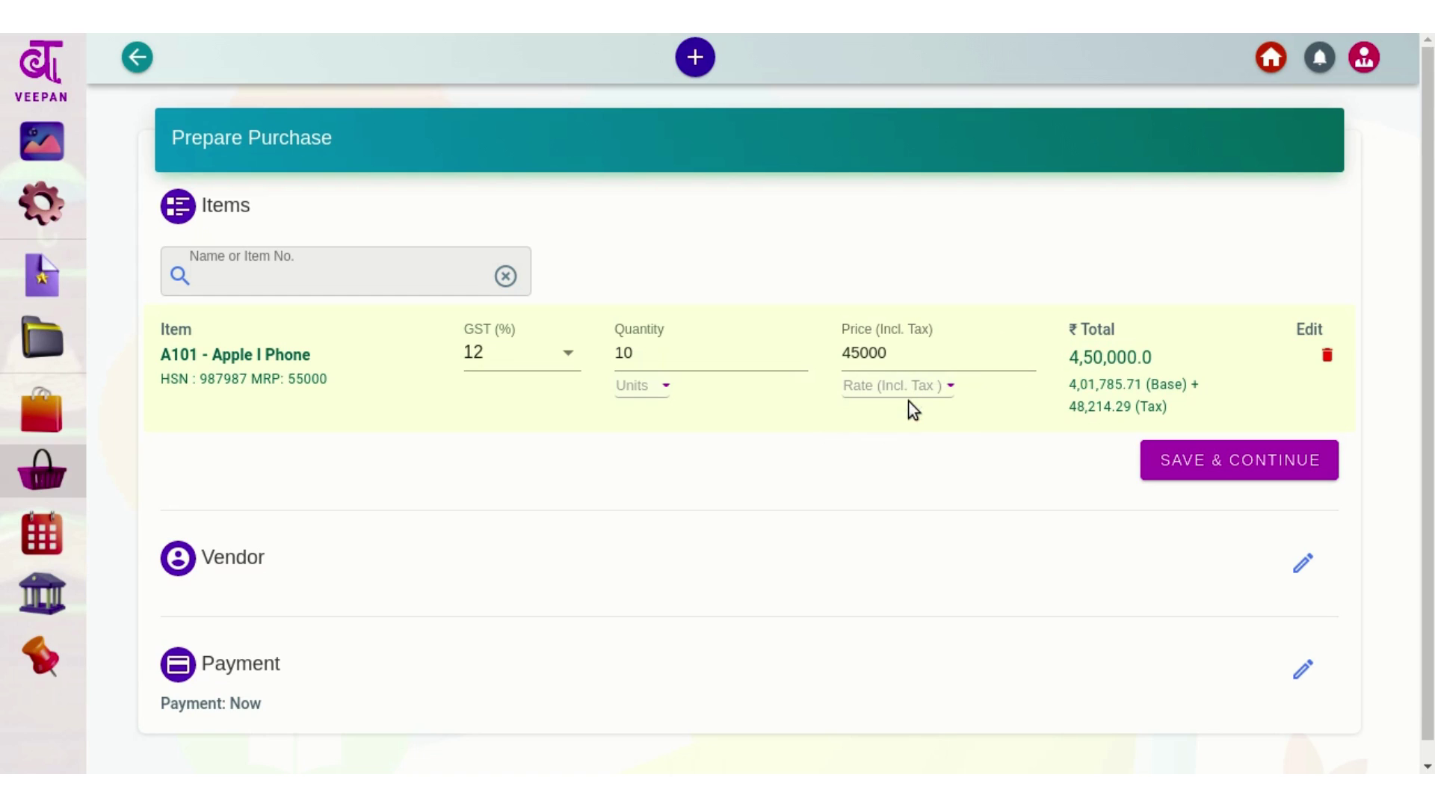
drag(1082, 357, 1143, 357)
click(1168, 360)
click(1205, 461)
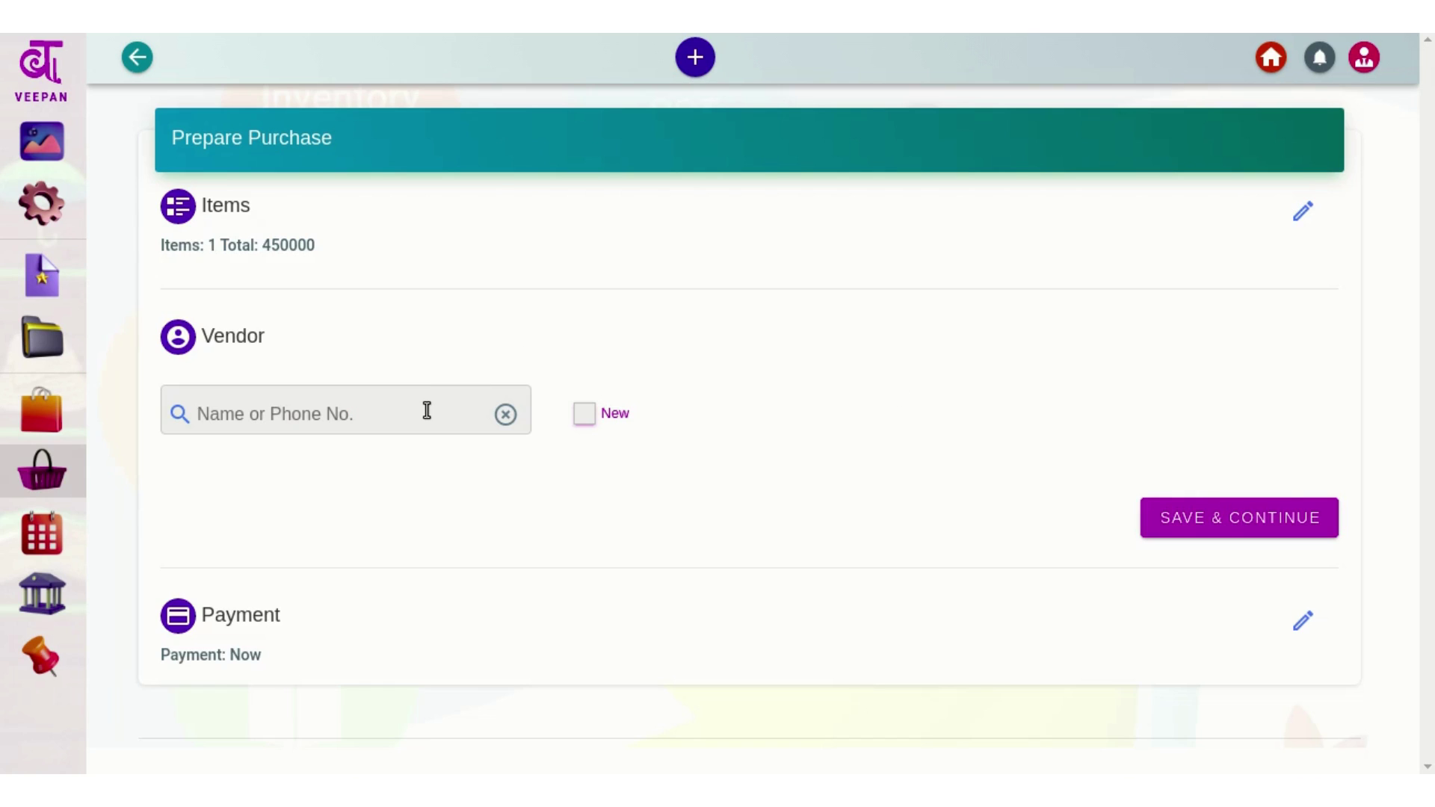
Start a new vendor and enter the contact name, company name and GSTIN
click(427, 410)
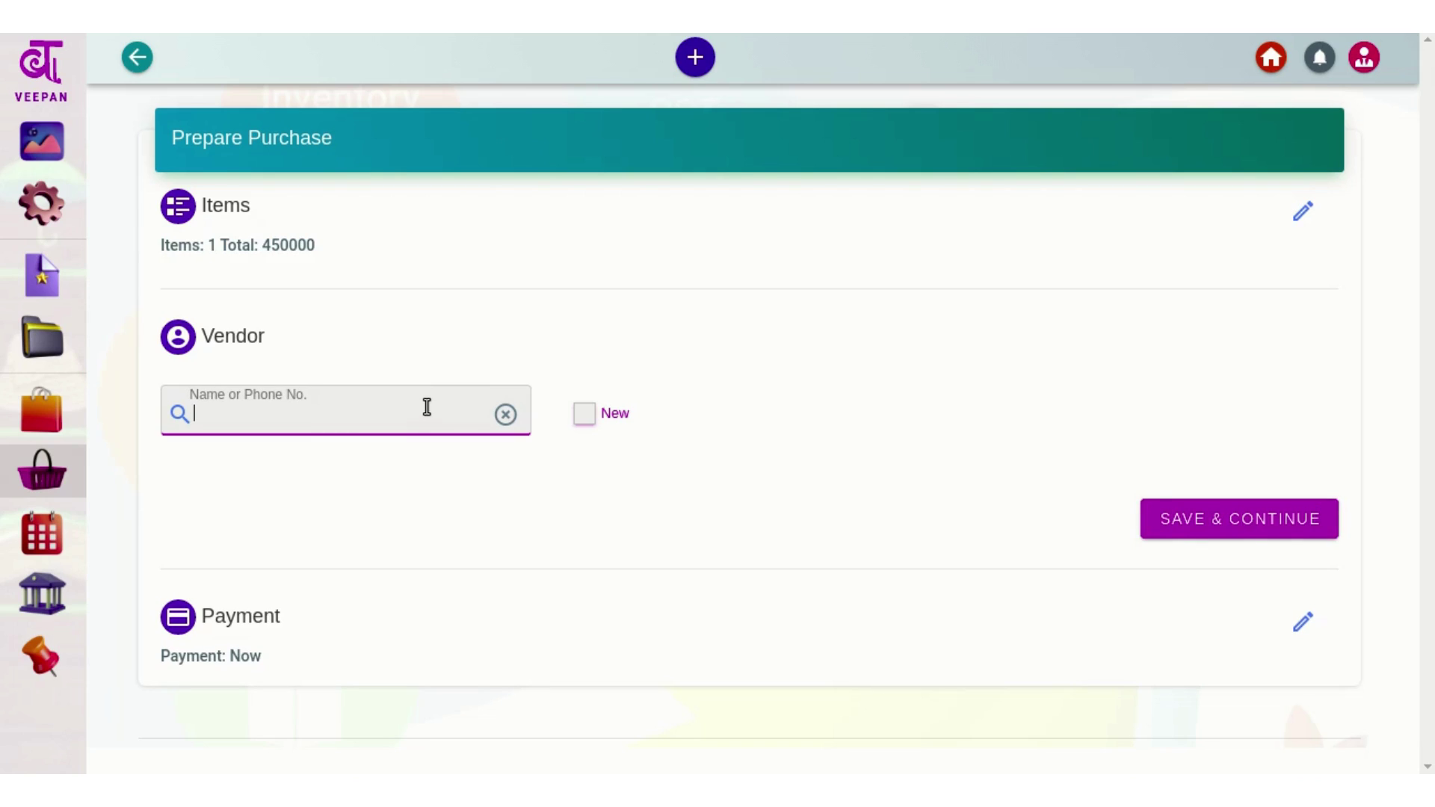
click(792, 348)
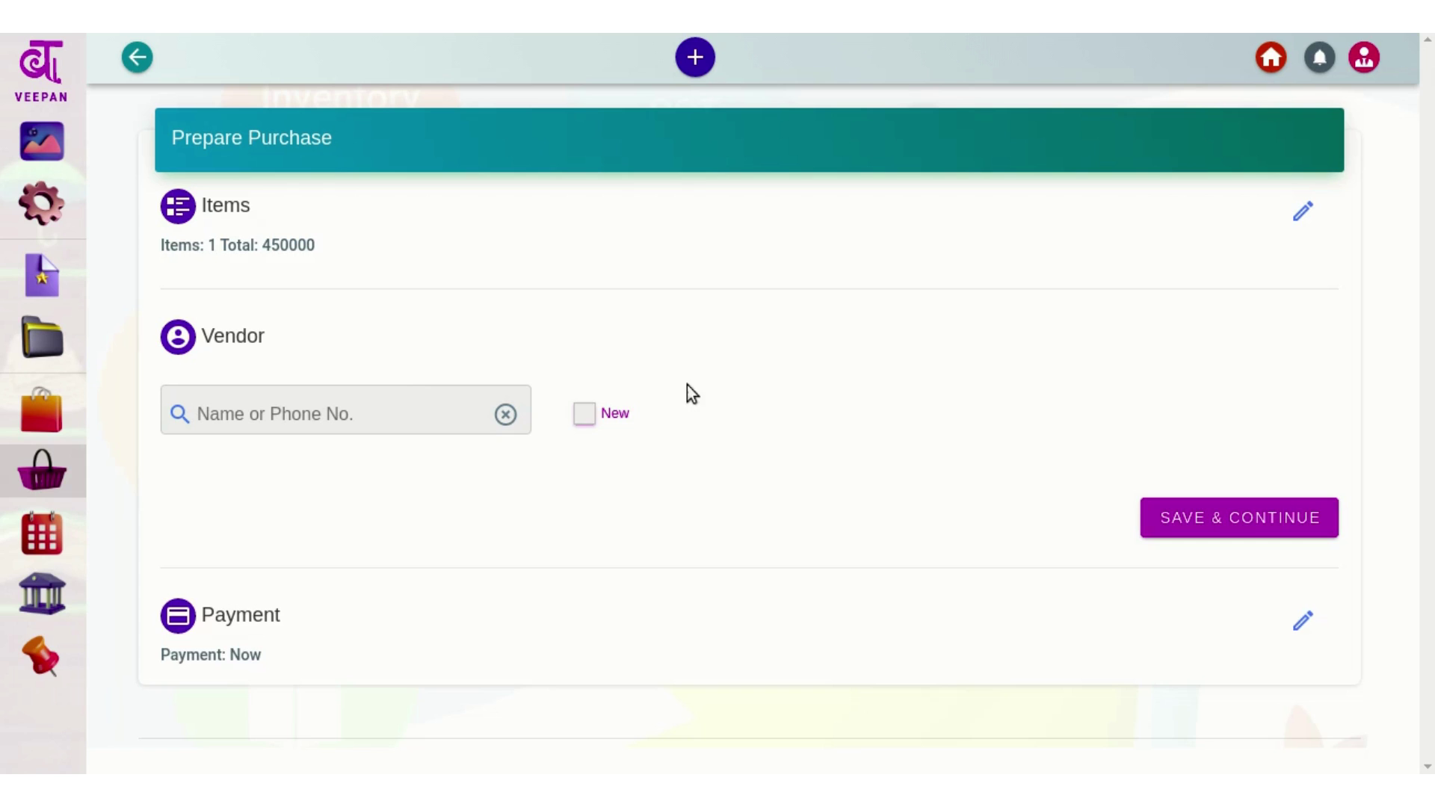
click(584, 414)
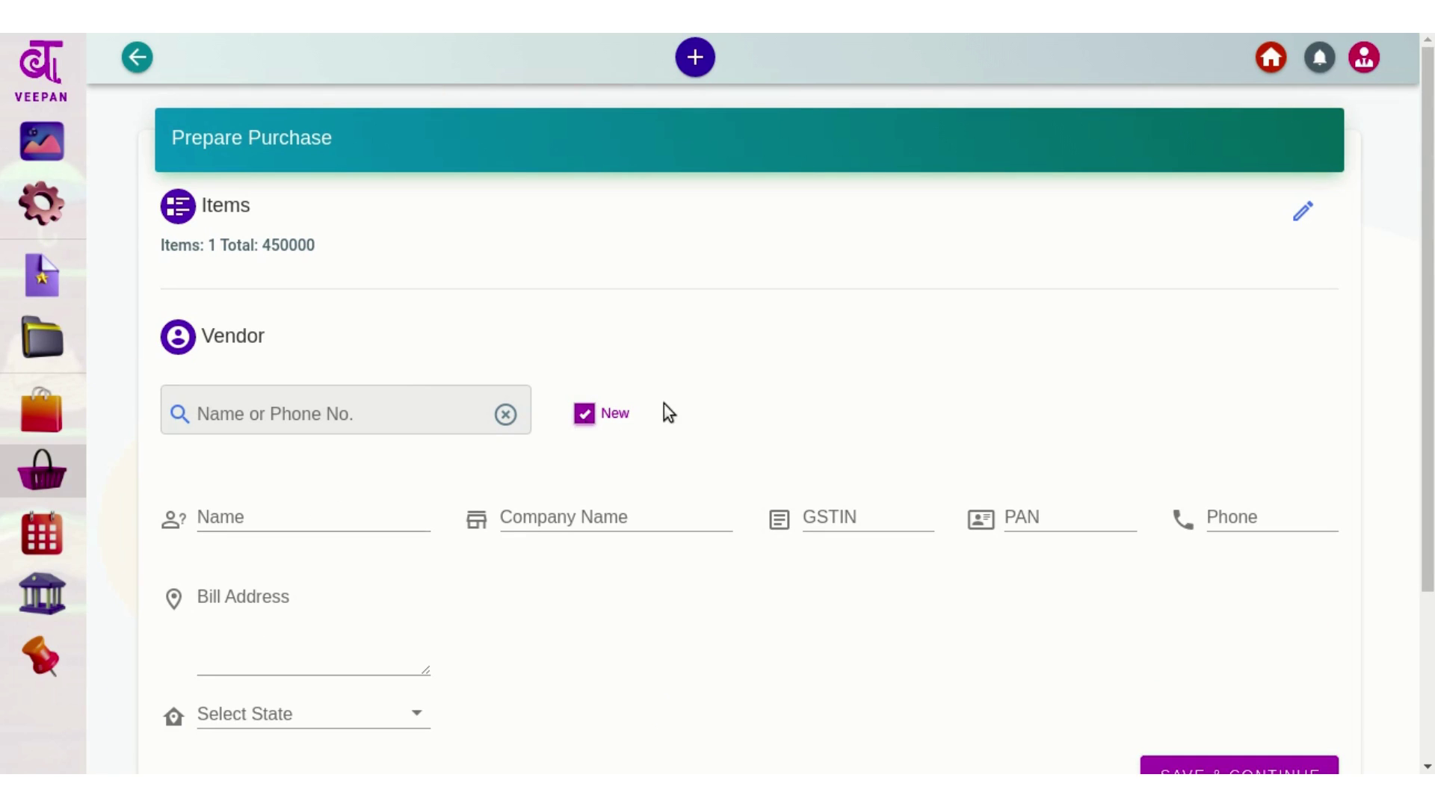
scroll(408, 385, down, 2)
click(372, 364)
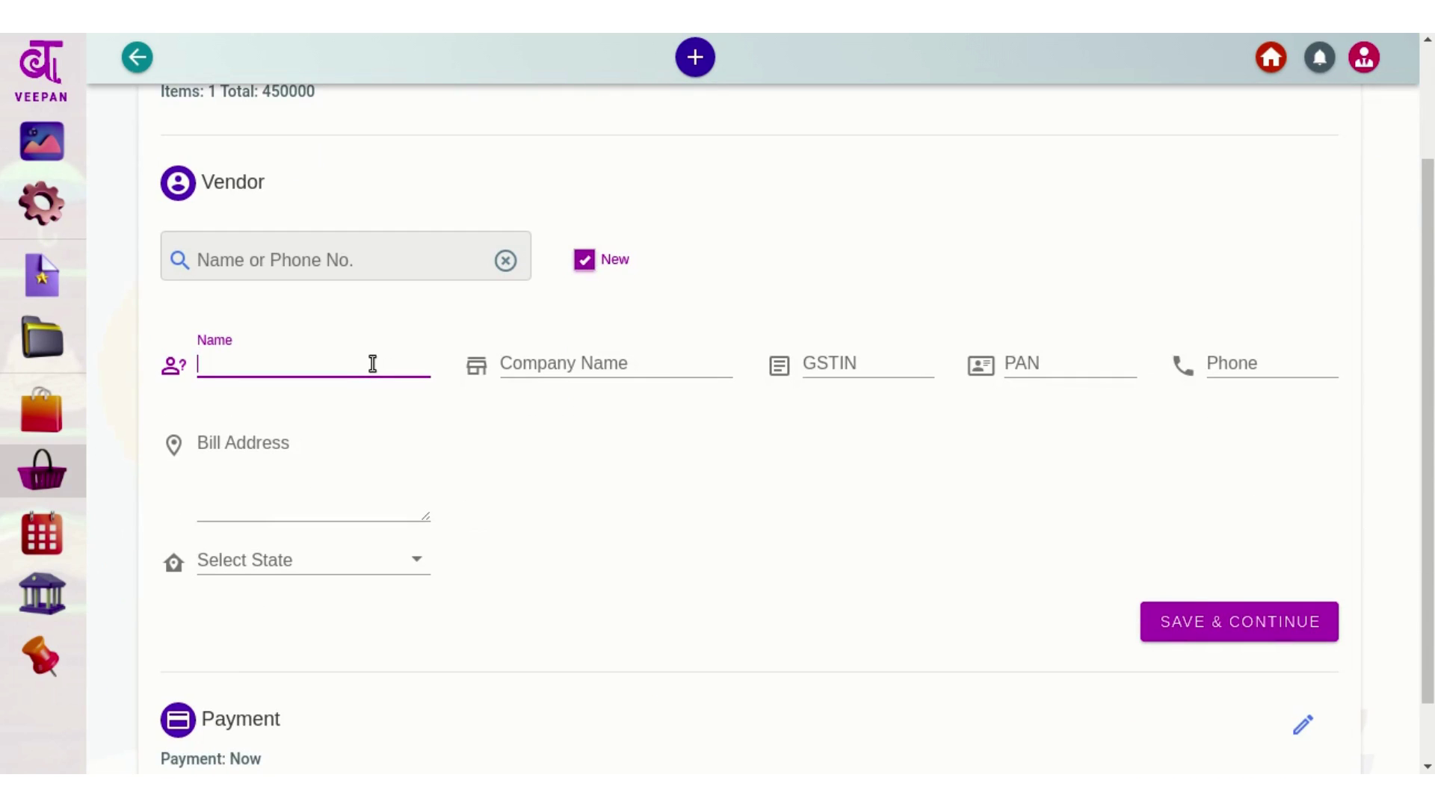
text(Rahul)
key(Tab)
text(Rahul Pvt ltd)
key(Tab)
text(CUSTOMERGSTIN)
Add the vendor's phone number and billing address, set state to Delhi, and save
key(Tab)
key(Tab)
key(Tab)
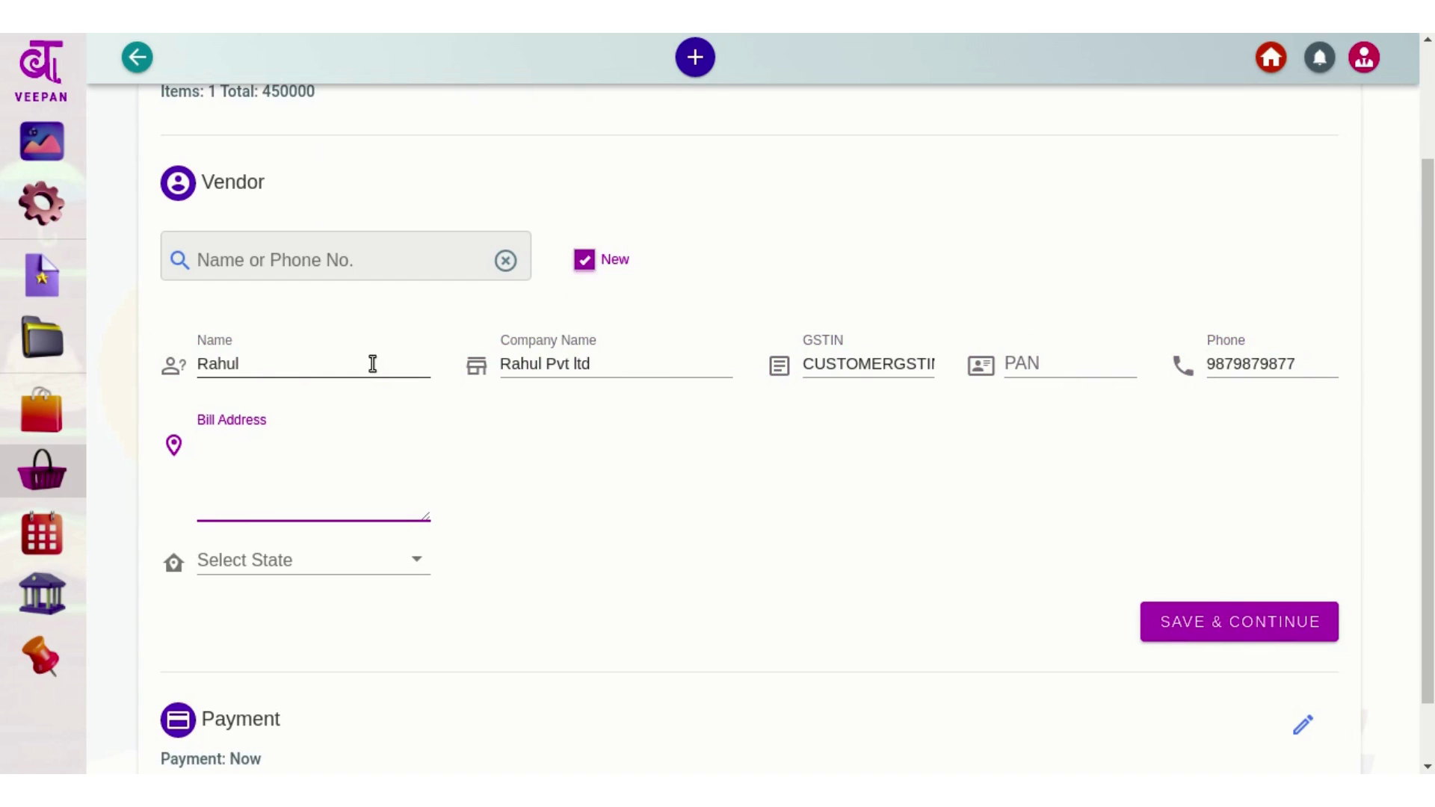
text(Vendor Billing Address)
key(Tab)
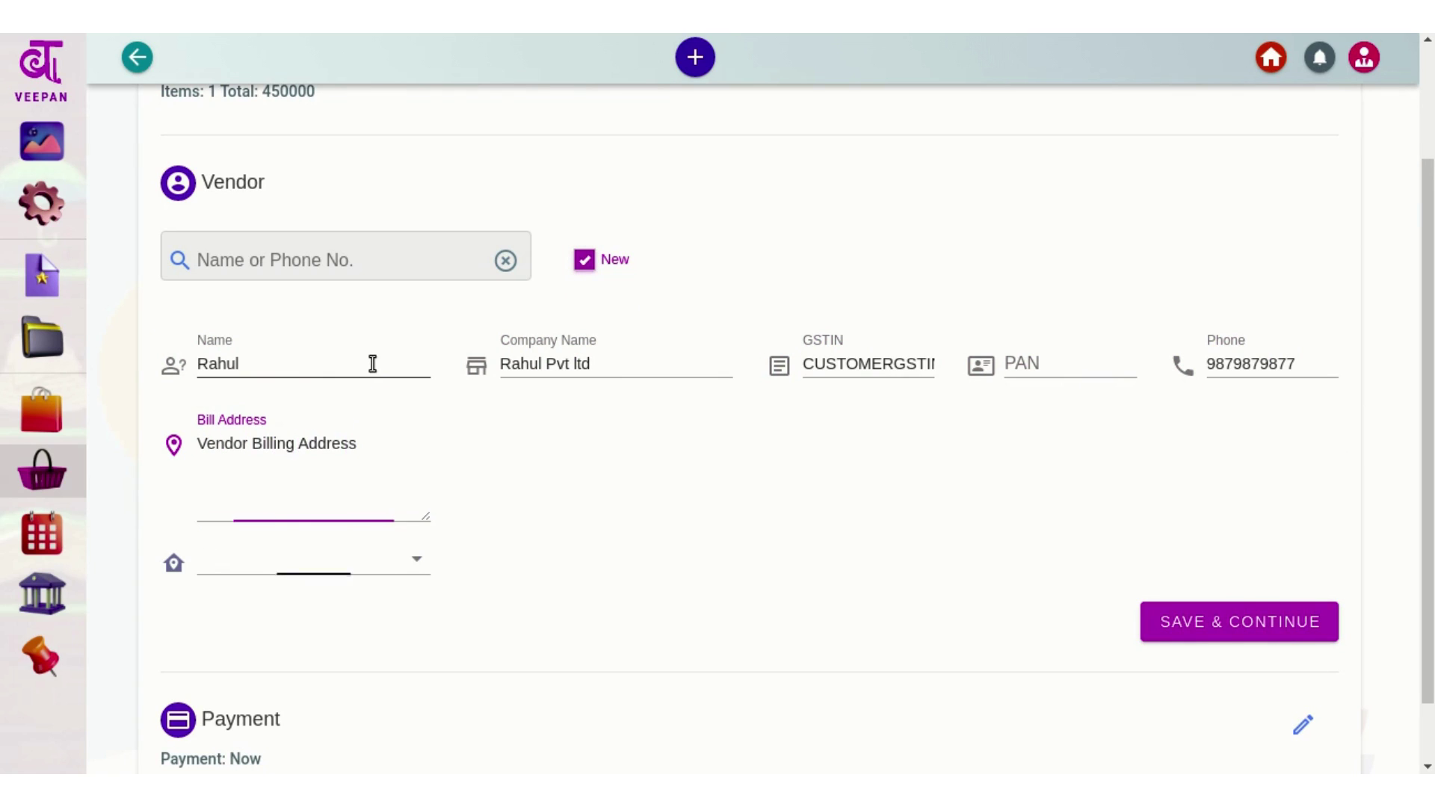
key(Down)
key(Down)
key(Down)
key(Down)
key(Down)
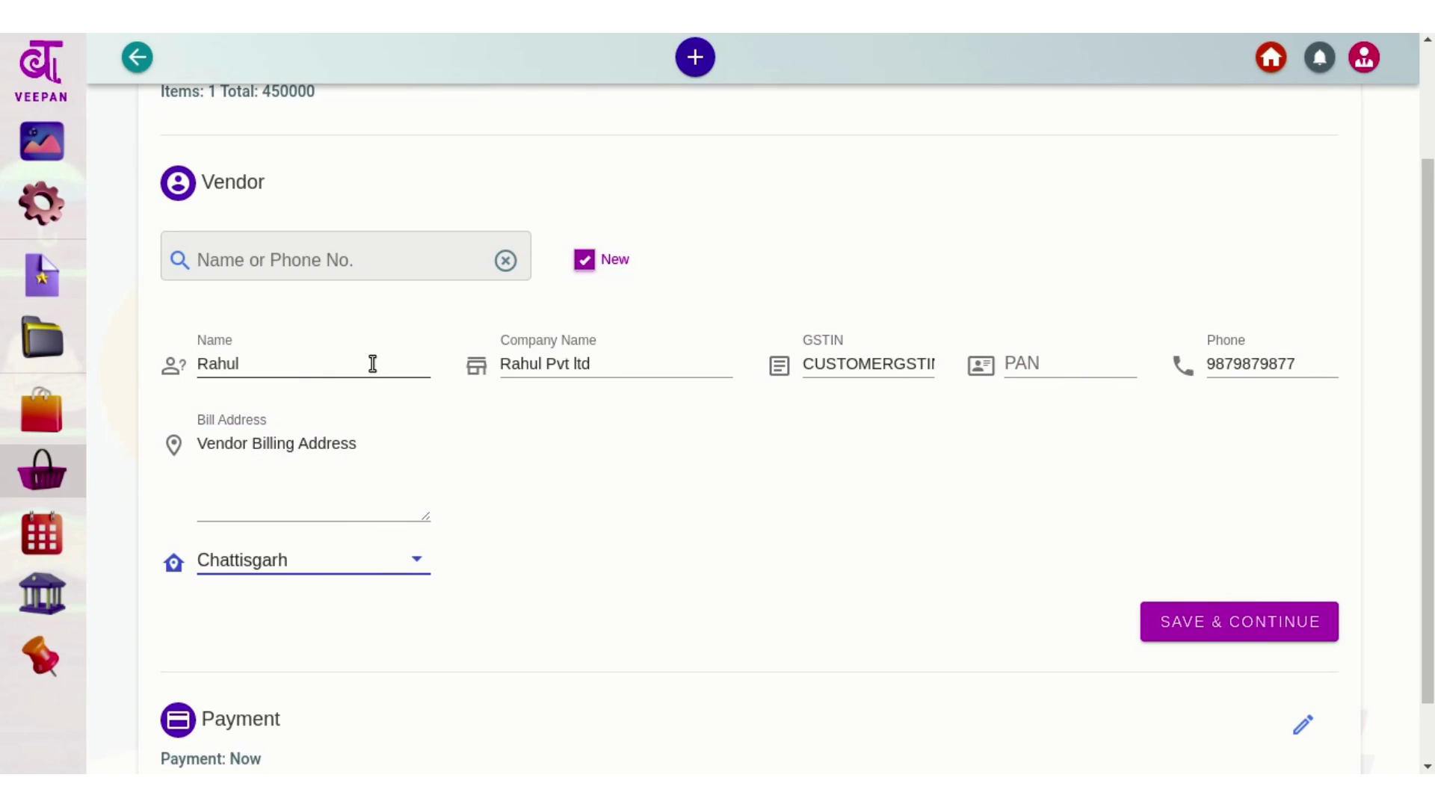
scroll(496, 461, down, 1)
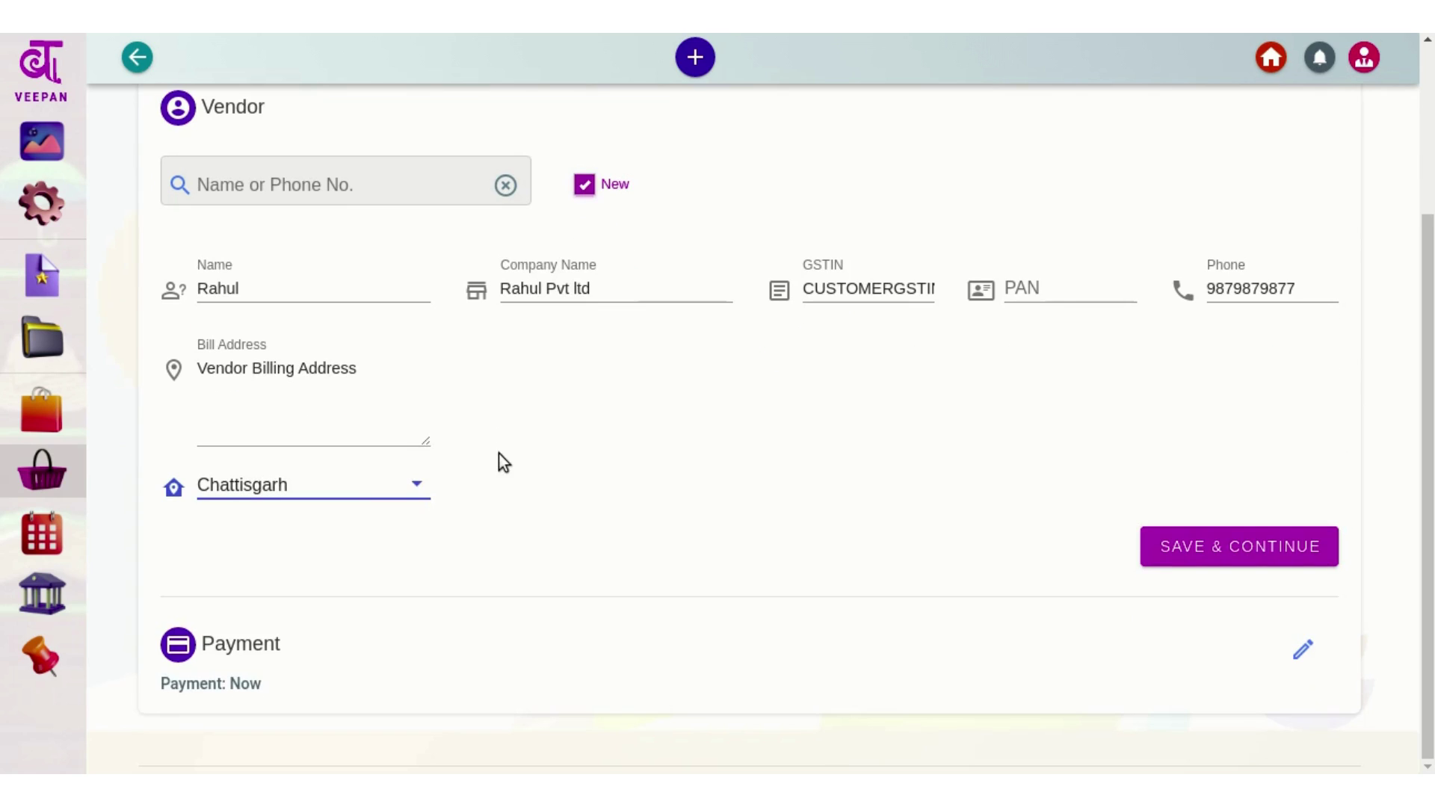
click(351, 491)
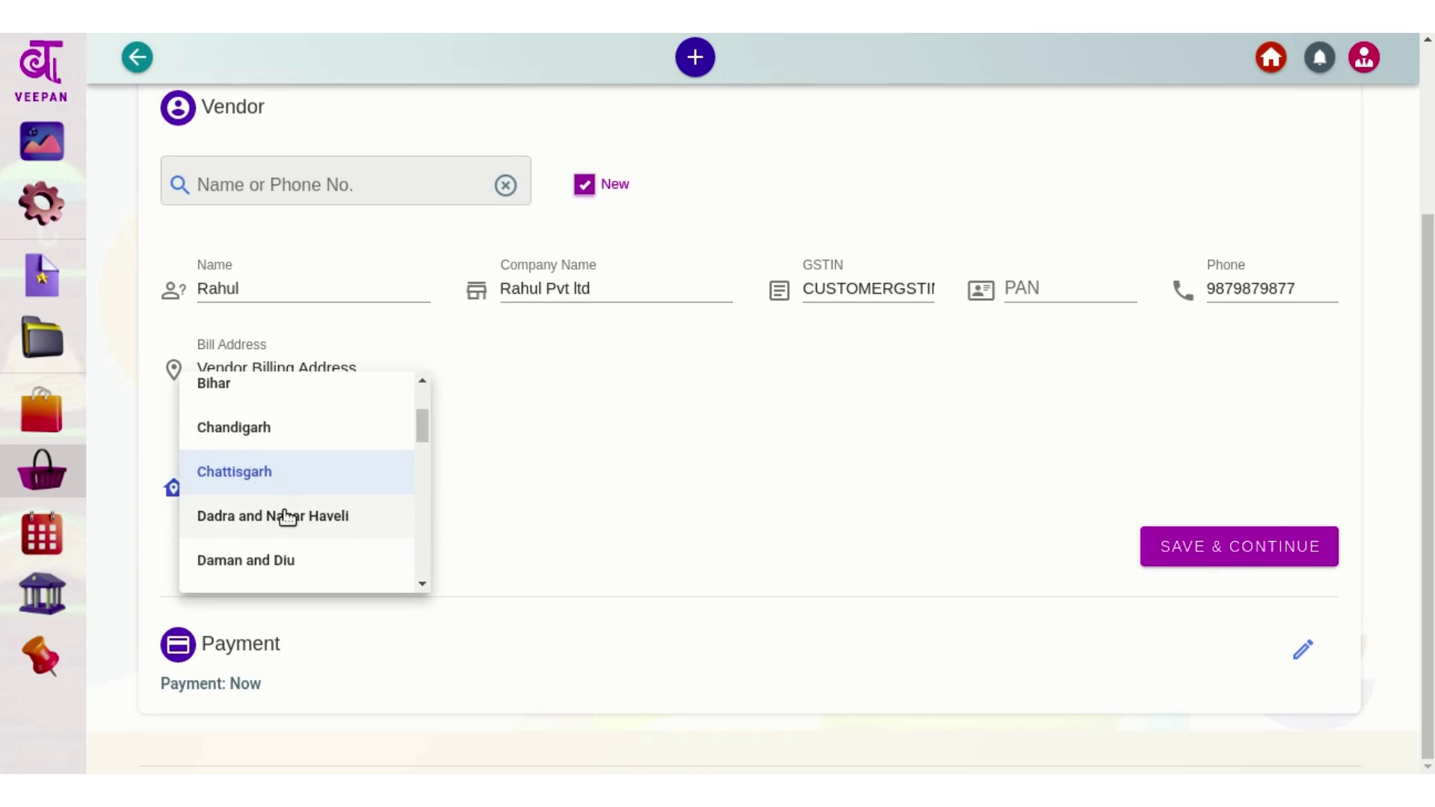
scroll(287, 515, down, 1)
click(269, 543)
click(665, 471)
click(1184, 559)
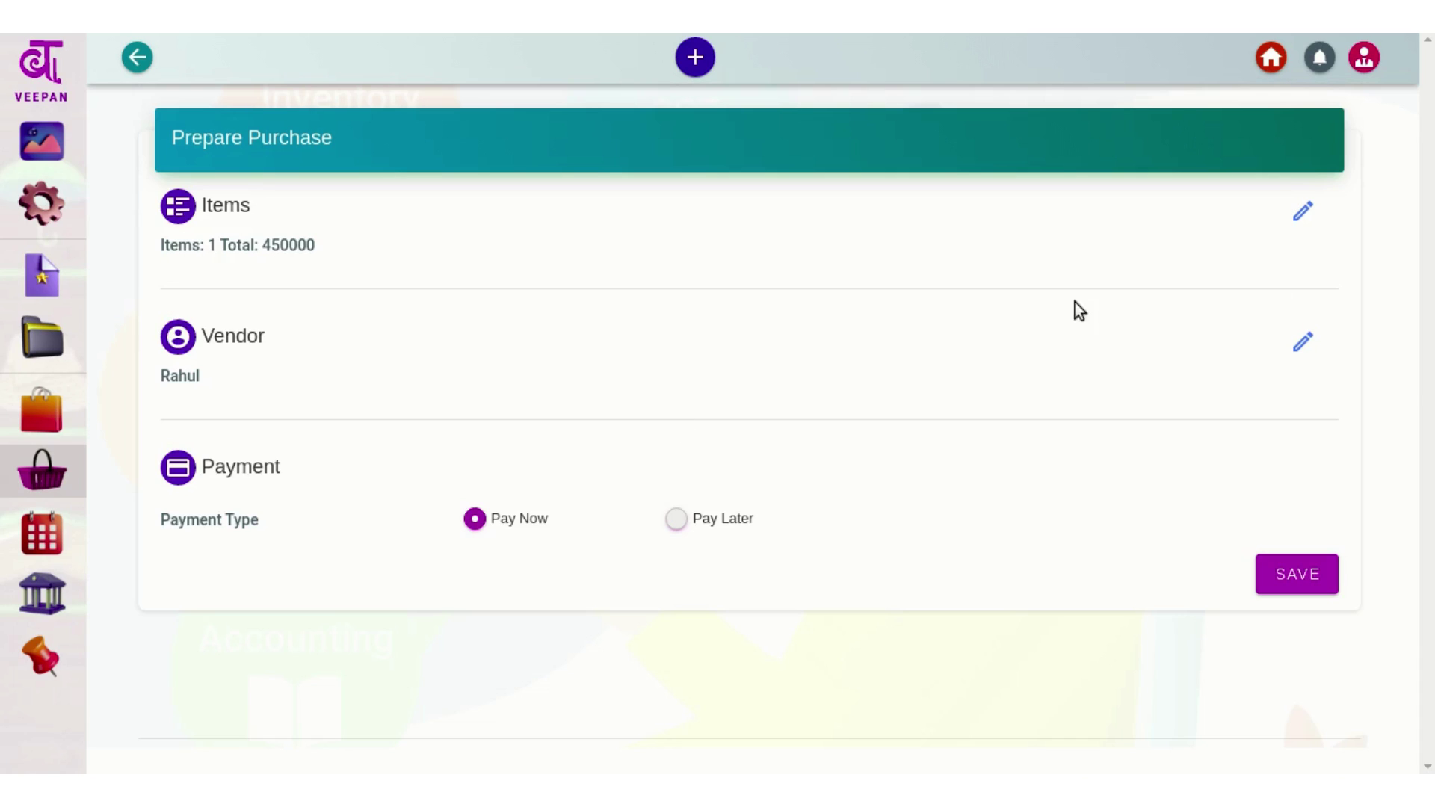
Reopen the vendor details and save them unchanged
click(1303, 346)
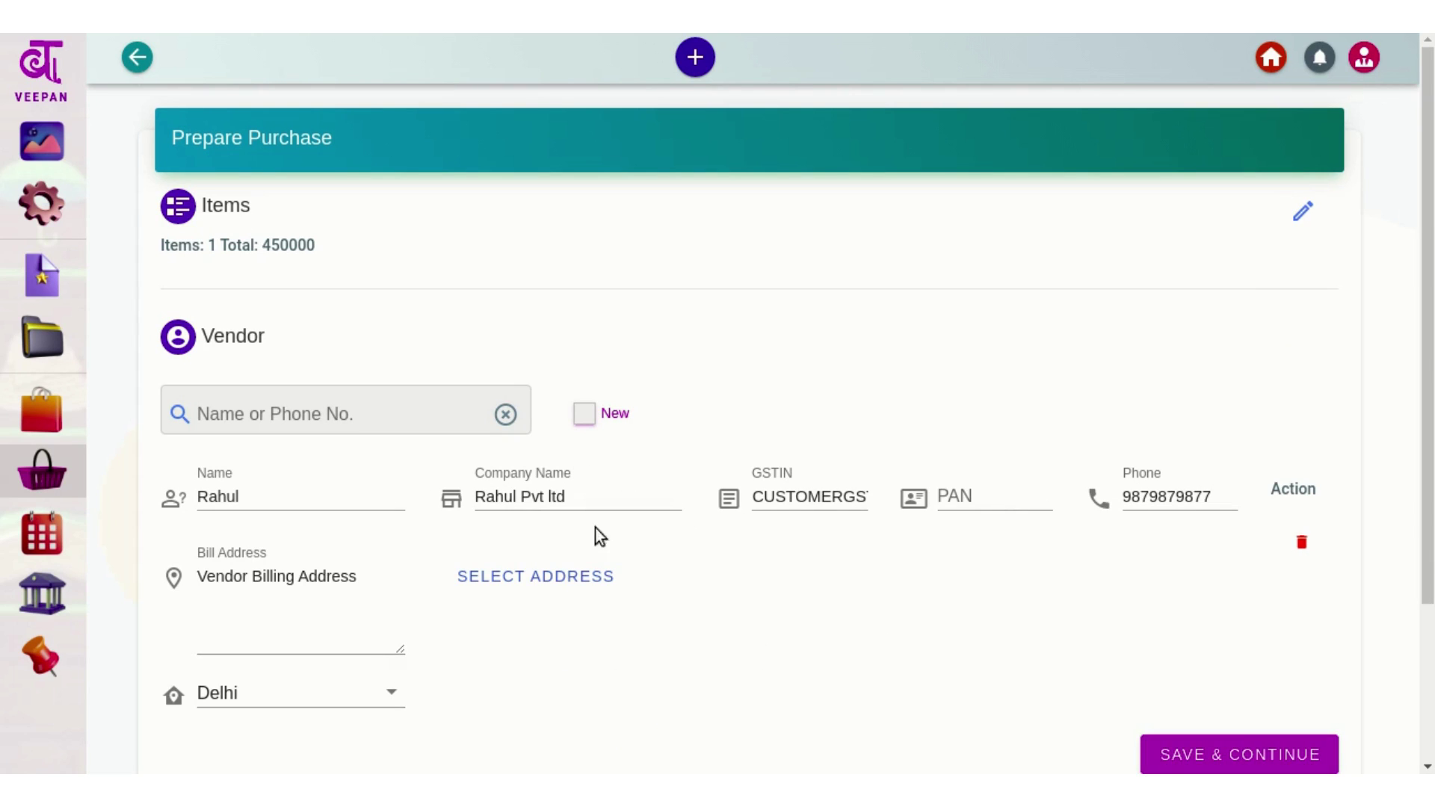
scroll(1031, 586, down, 3)
click(1199, 544)
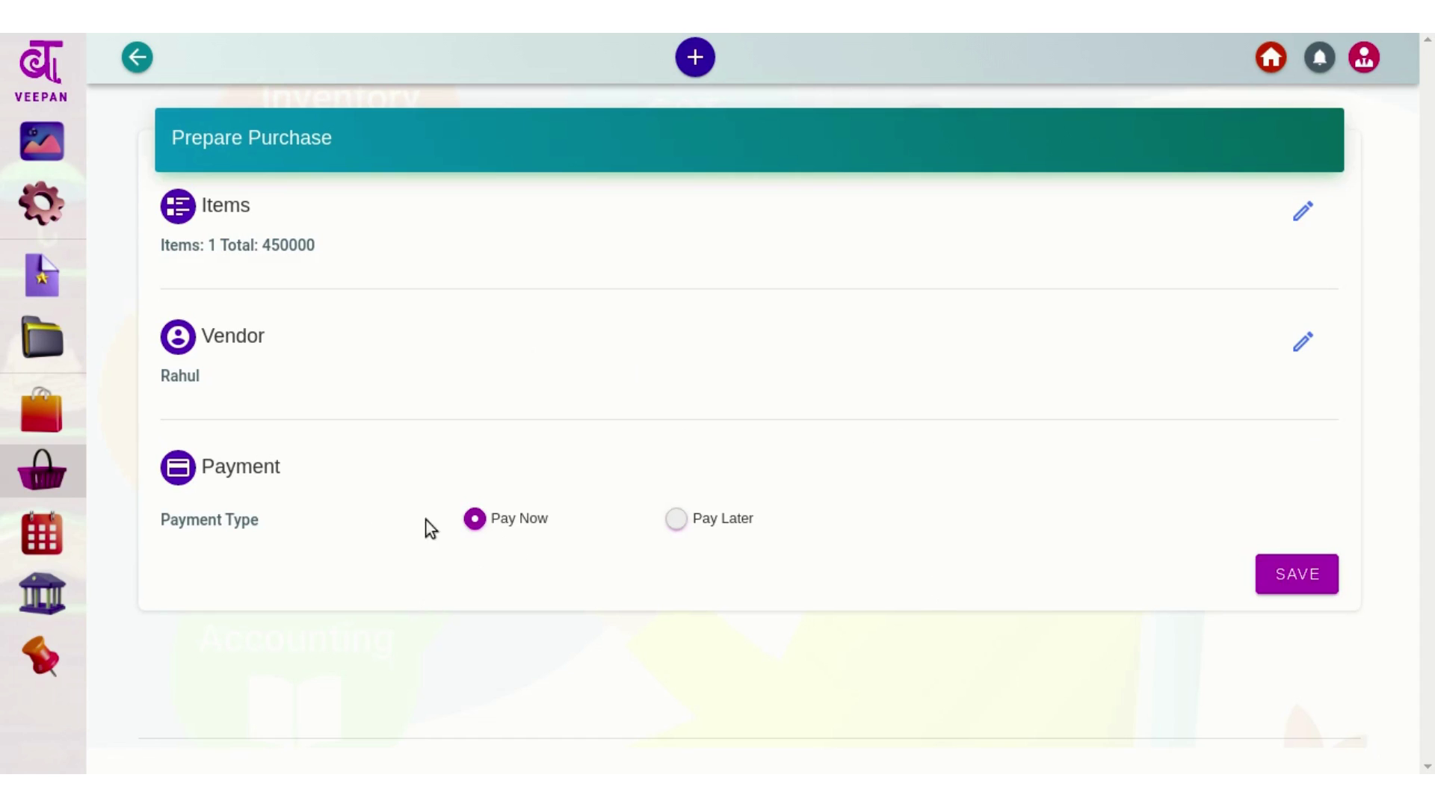
Keep payment on Pay Now after briefly choosing Pay Later, and save the purchase
drag(792, 424, 792, 571)
click(504, 597)
drag(641, 578, 822, 549)
click(822, 550)
click(725, 521)
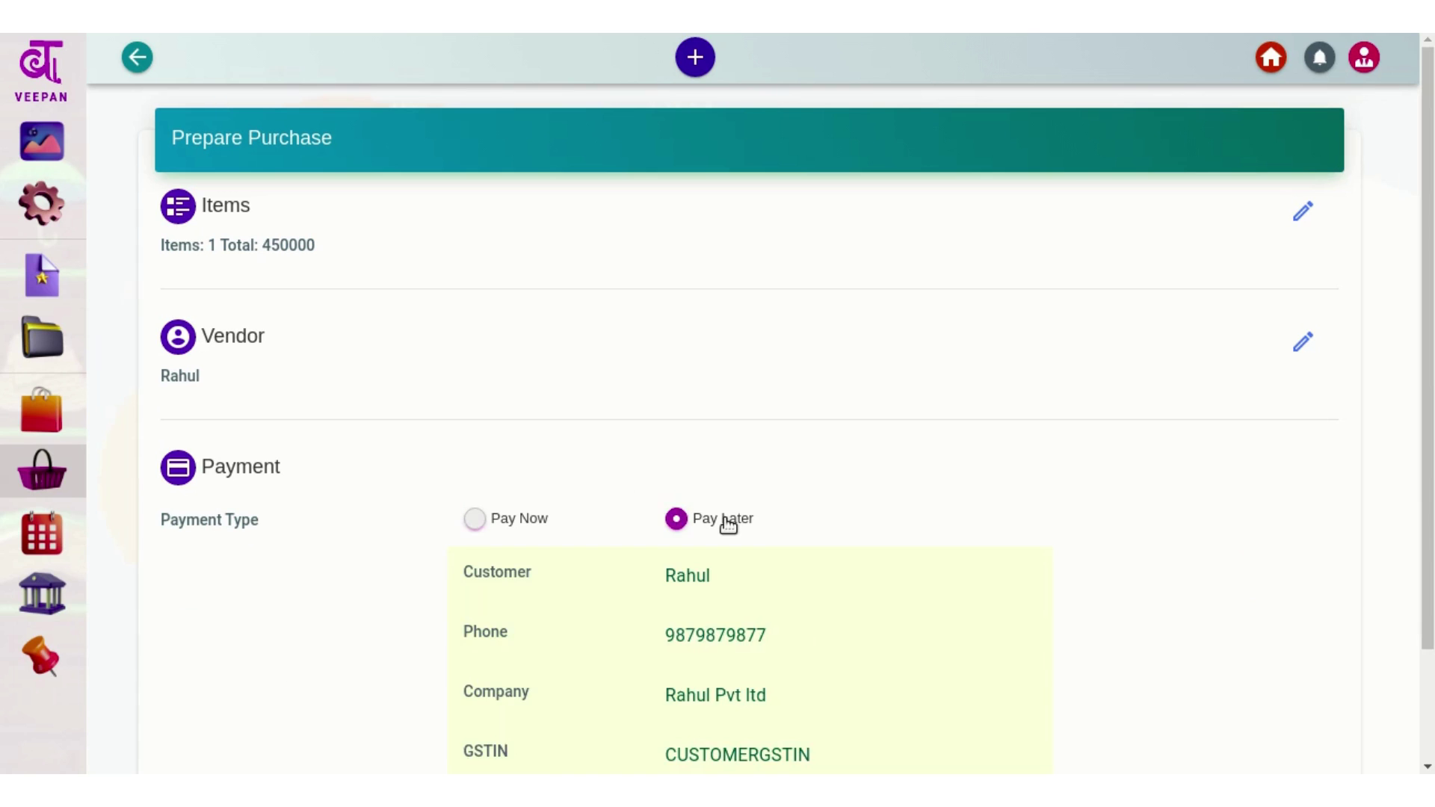
scroll(727, 525, down, 2)
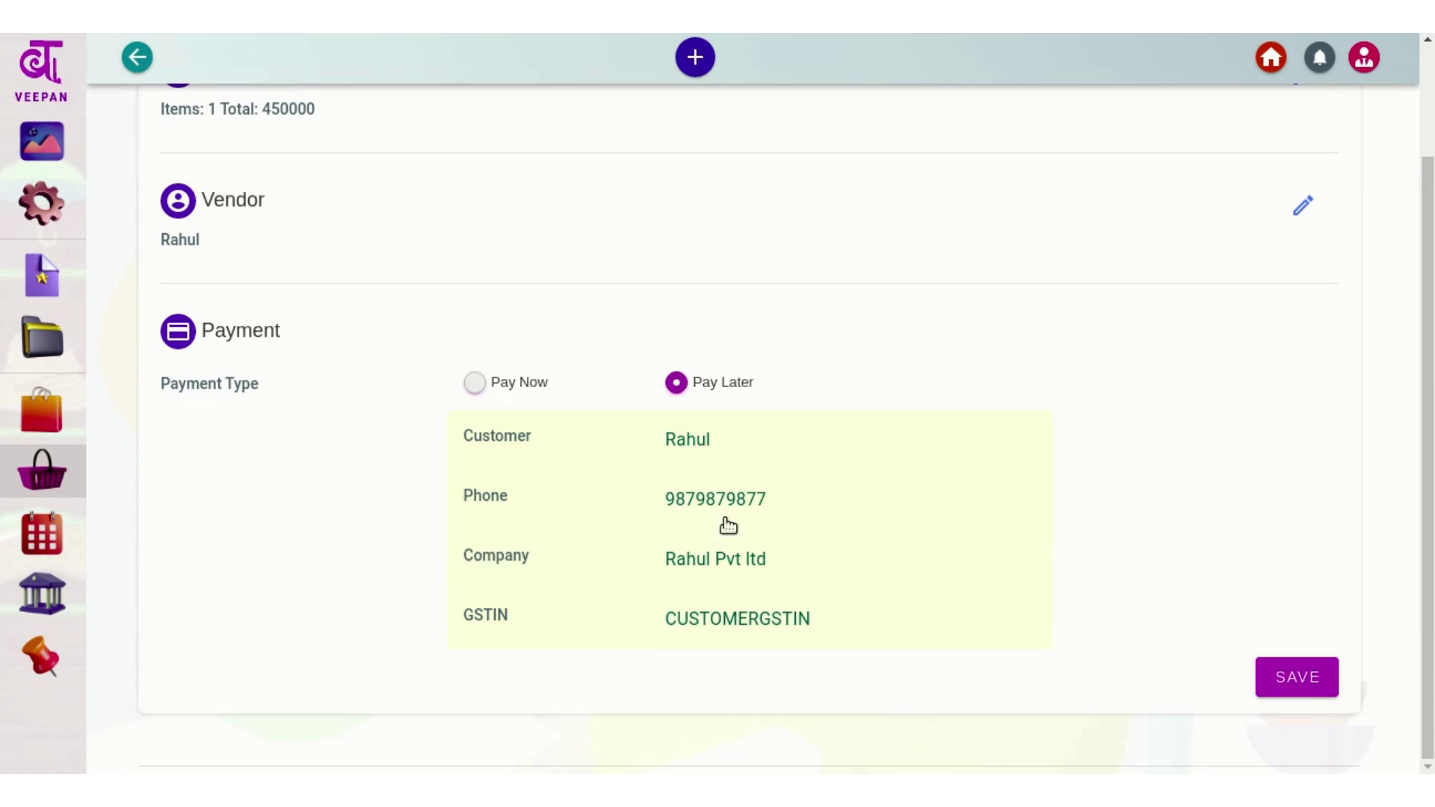
click(503, 387)
click(1283, 573)
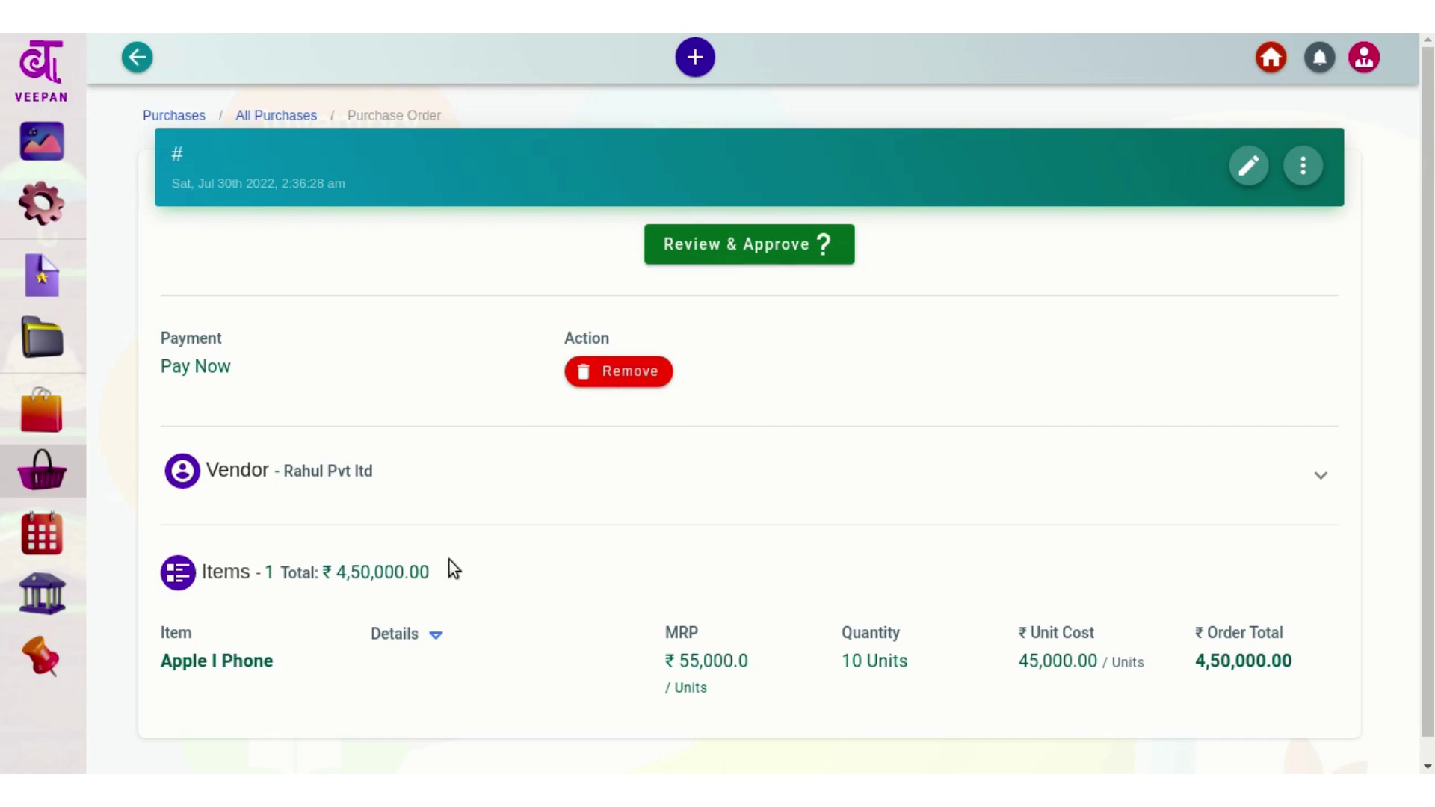
Choose Review & Approve on the ₹4,50,000.00 purchase order
click(774, 256)
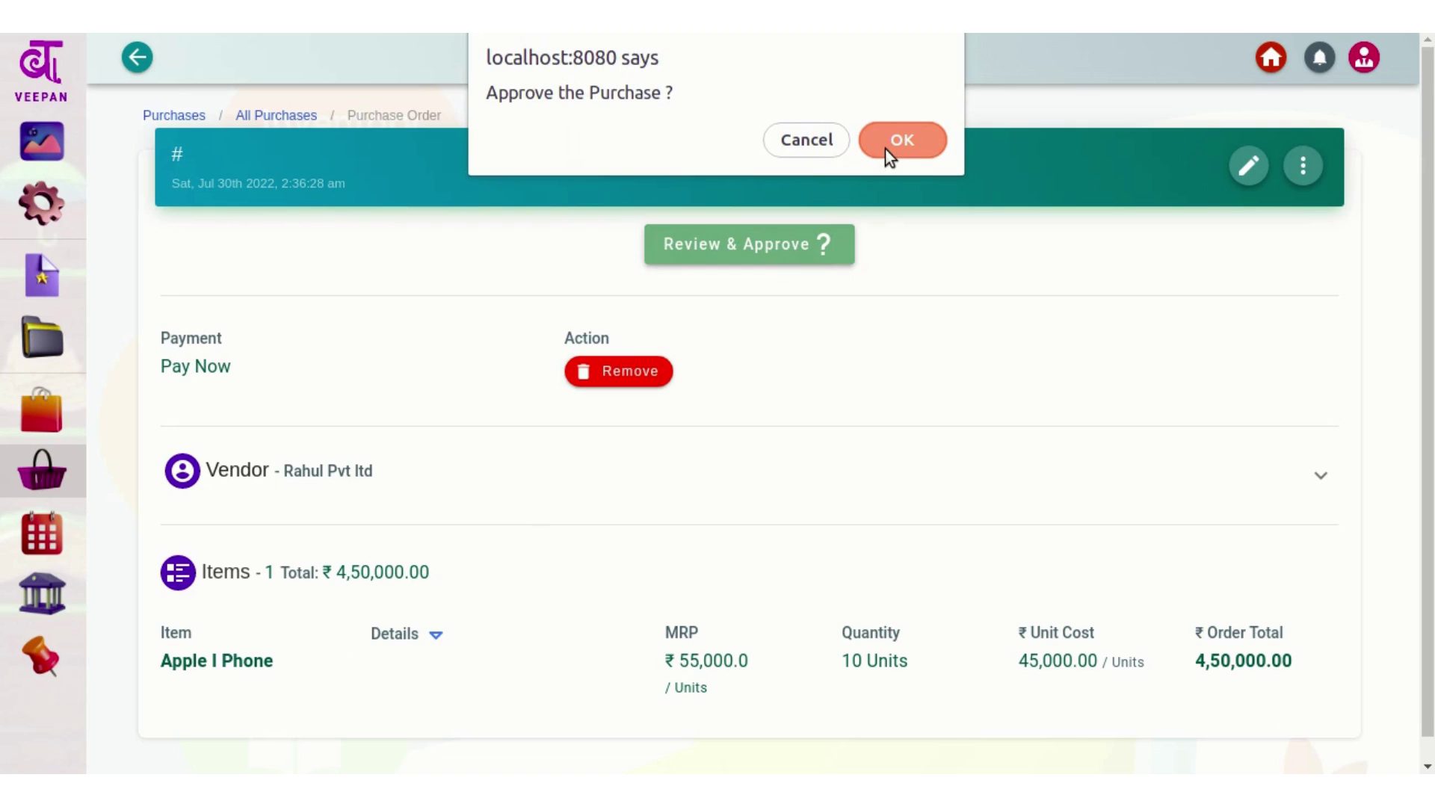
Confirm approval of PO-0722-1, check it reads Fully Paid, then go to Inventory
click(887, 147)
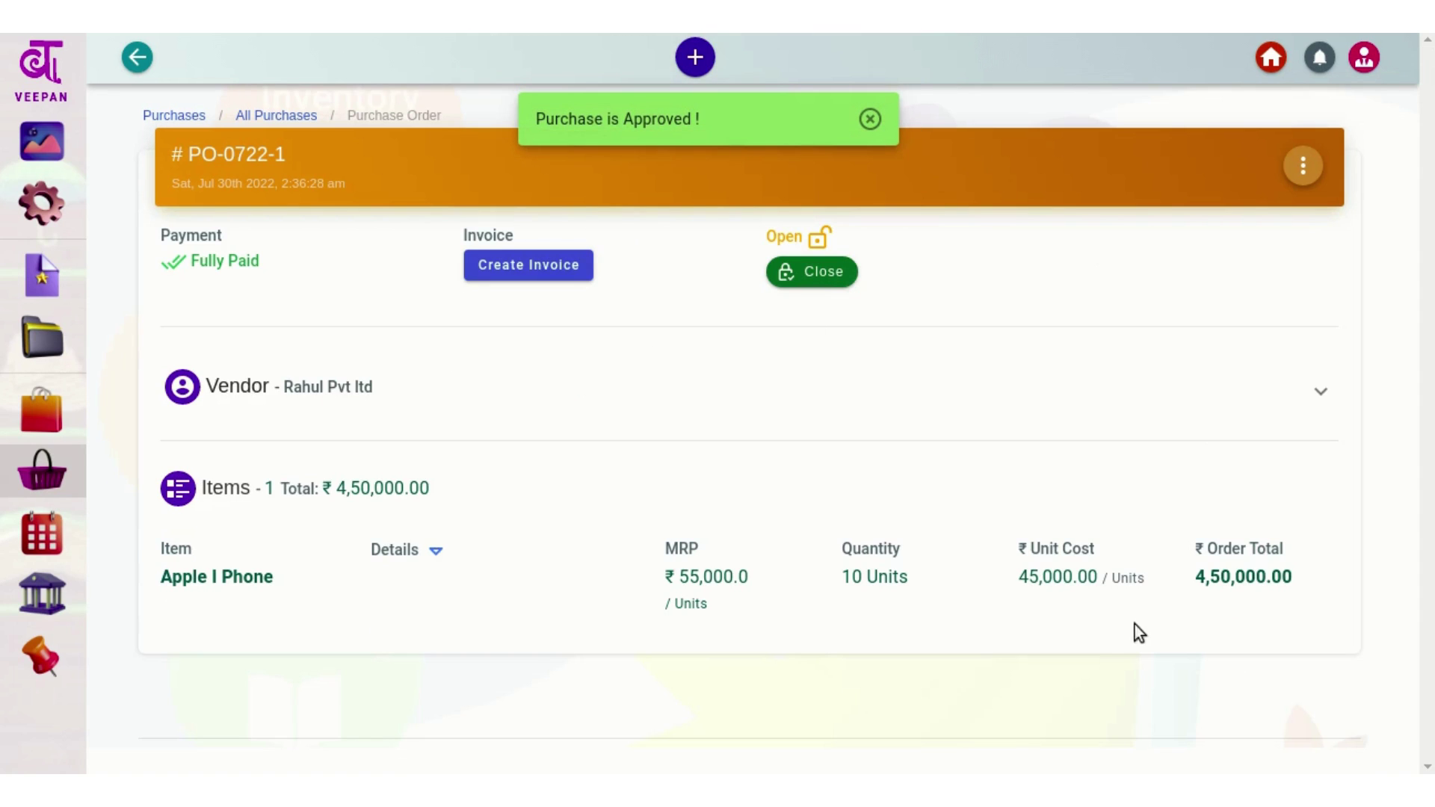
drag(186, 261, 374, 258)
click(374, 258)
drag(465, 236, 523, 237)
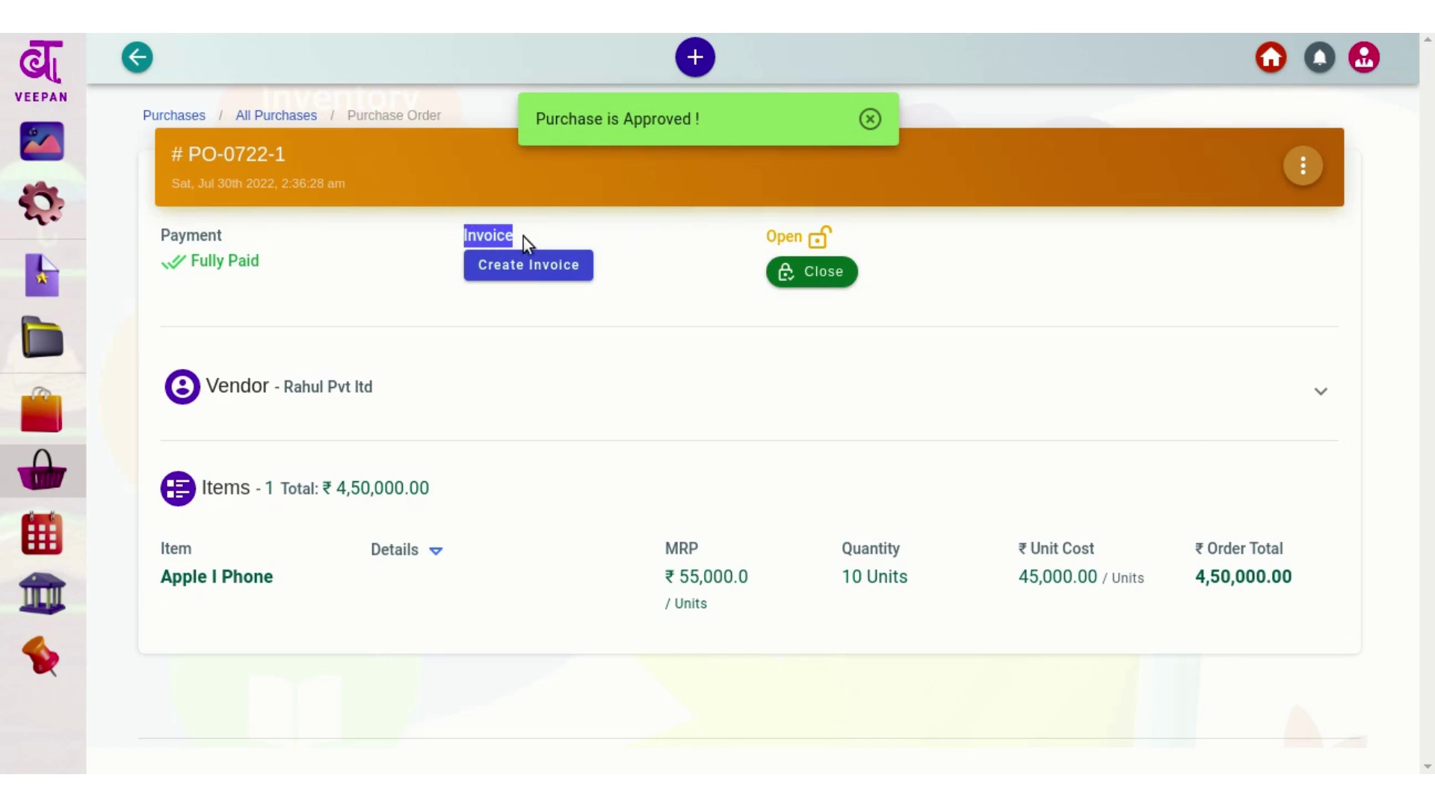
click(644, 283)
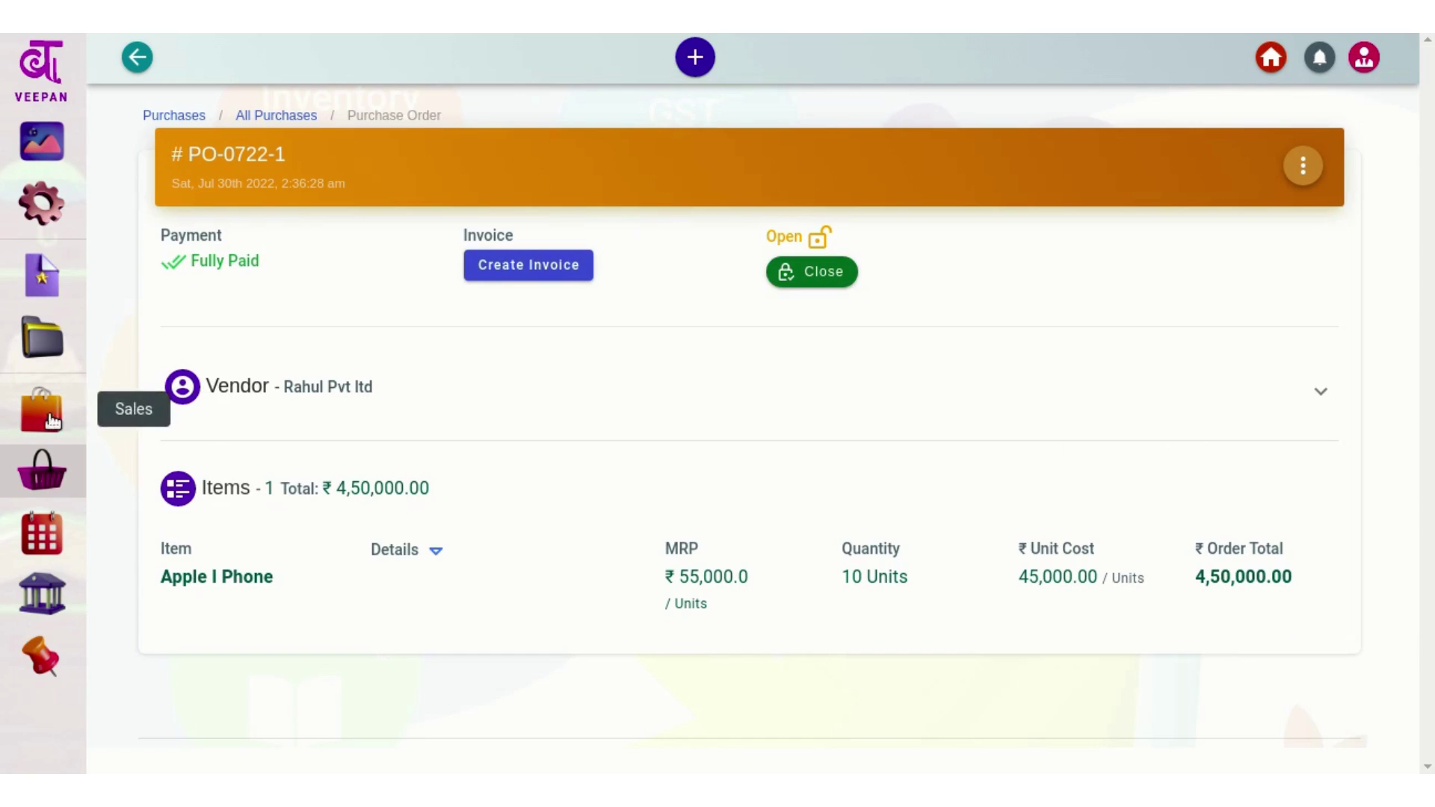
click(44, 596)
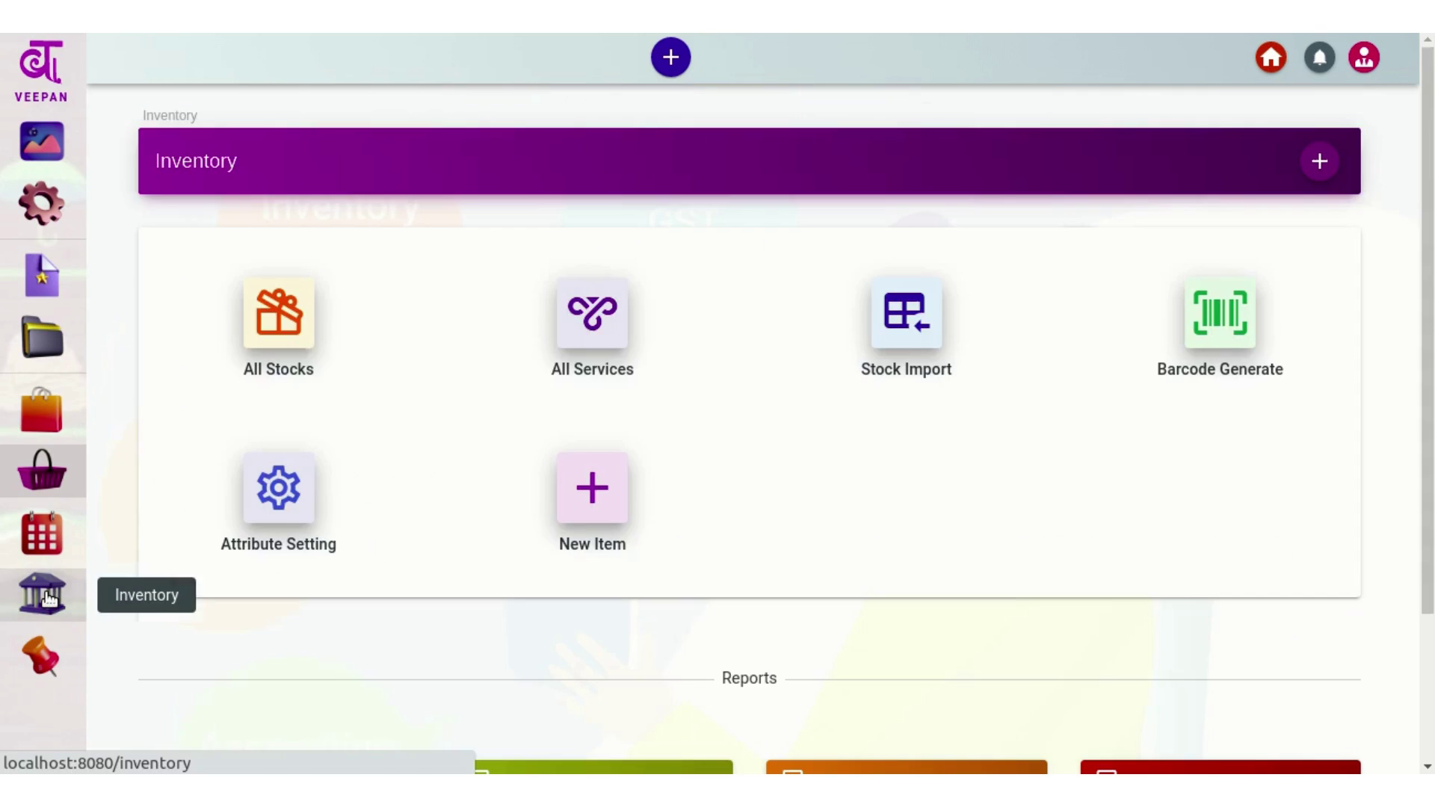
Check All Stocks shows 10 Apple I Phone units available, then go to Accounting
click(303, 327)
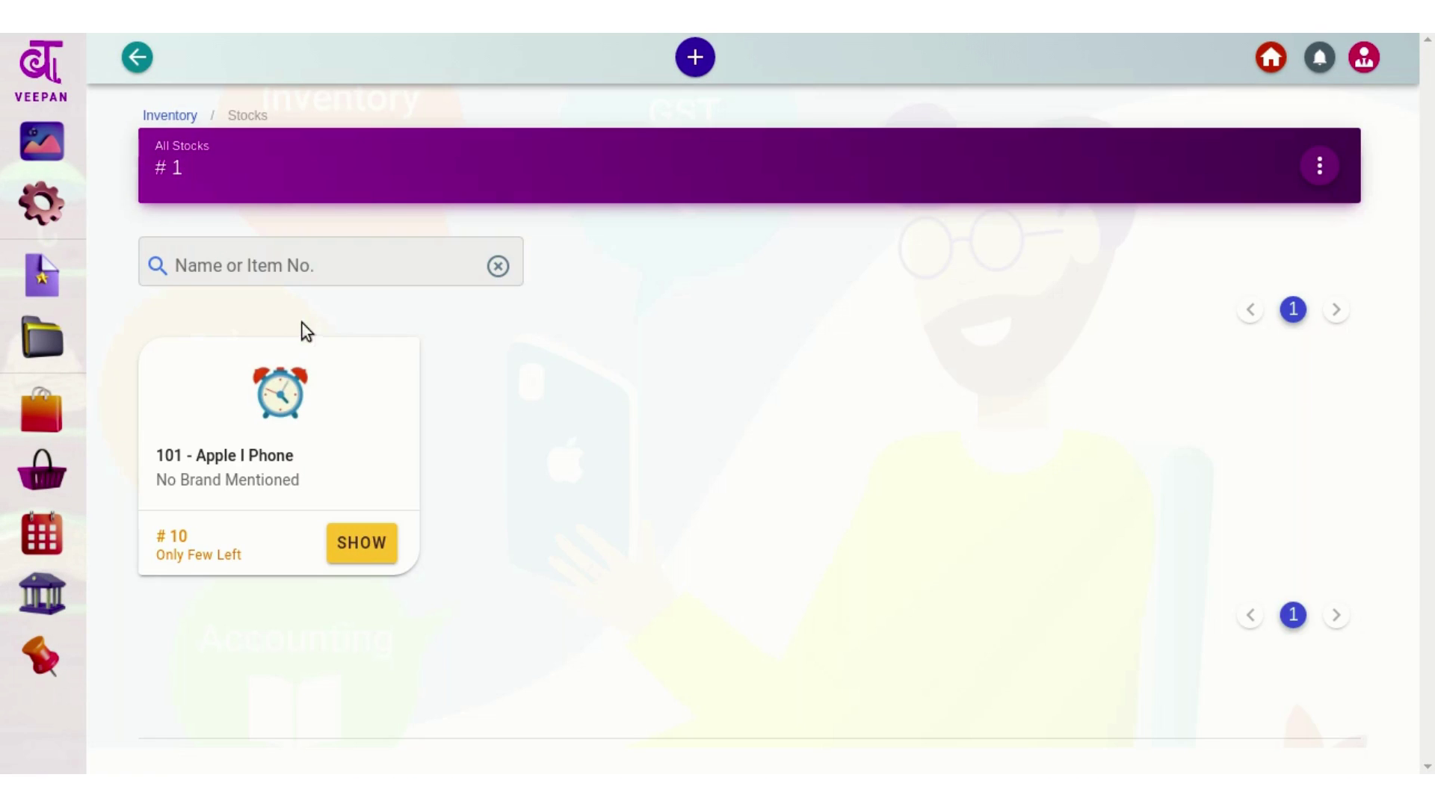
drag(191, 451, 300, 456)
click(300, 454)
drag(207, 523, 160, 558)
click(263, 558)
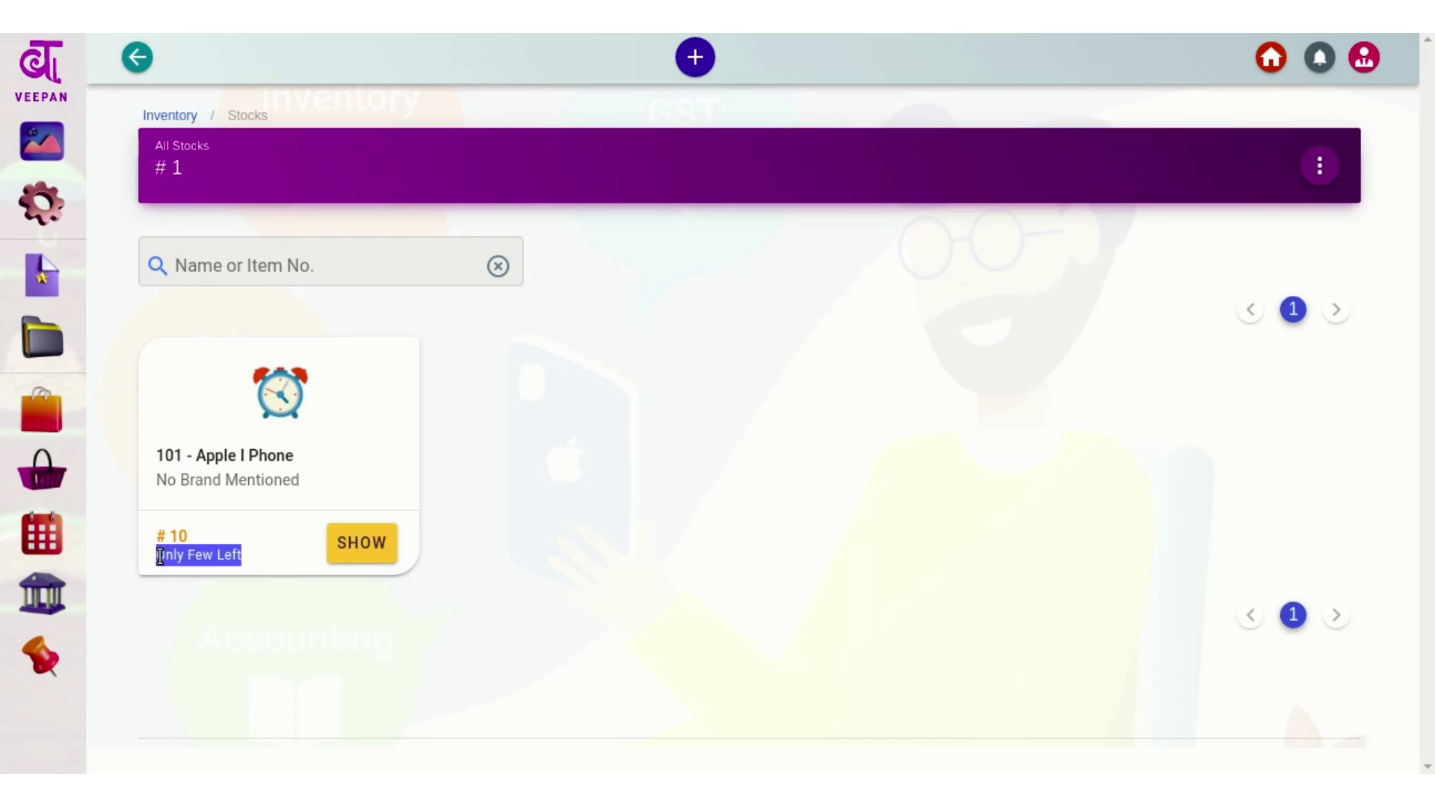
click(157, 557)
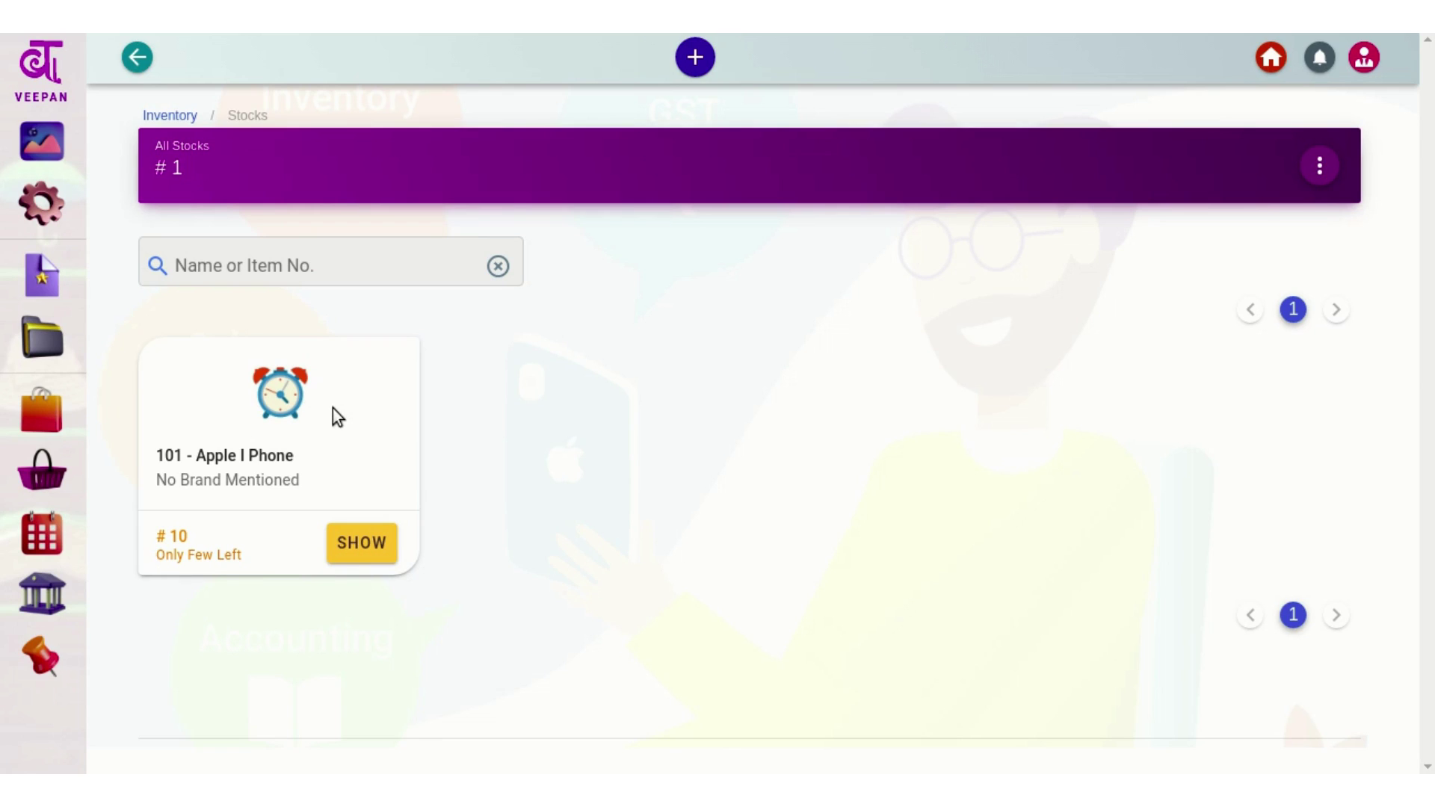
click(361, 539)
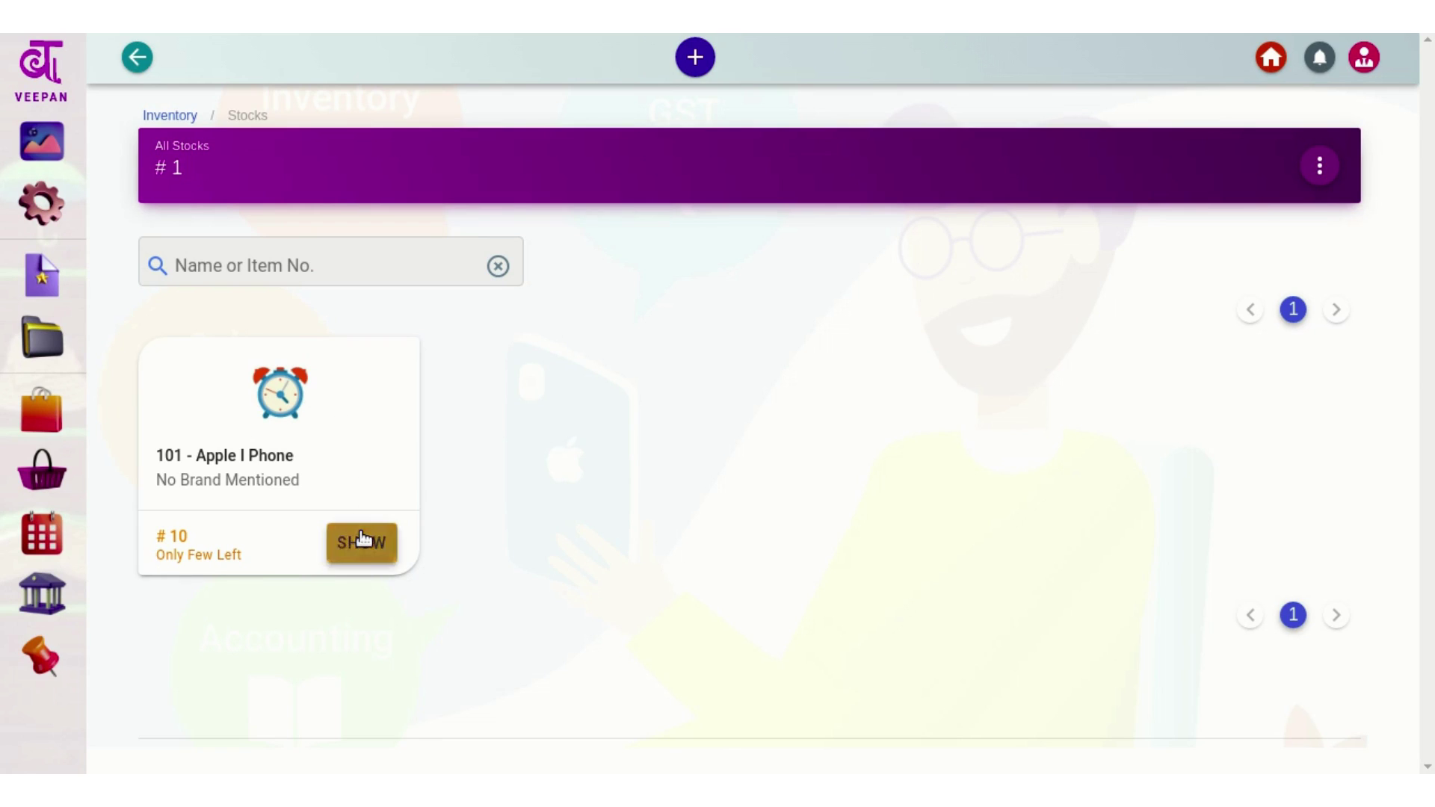
drag(376, 530, 530, 540)
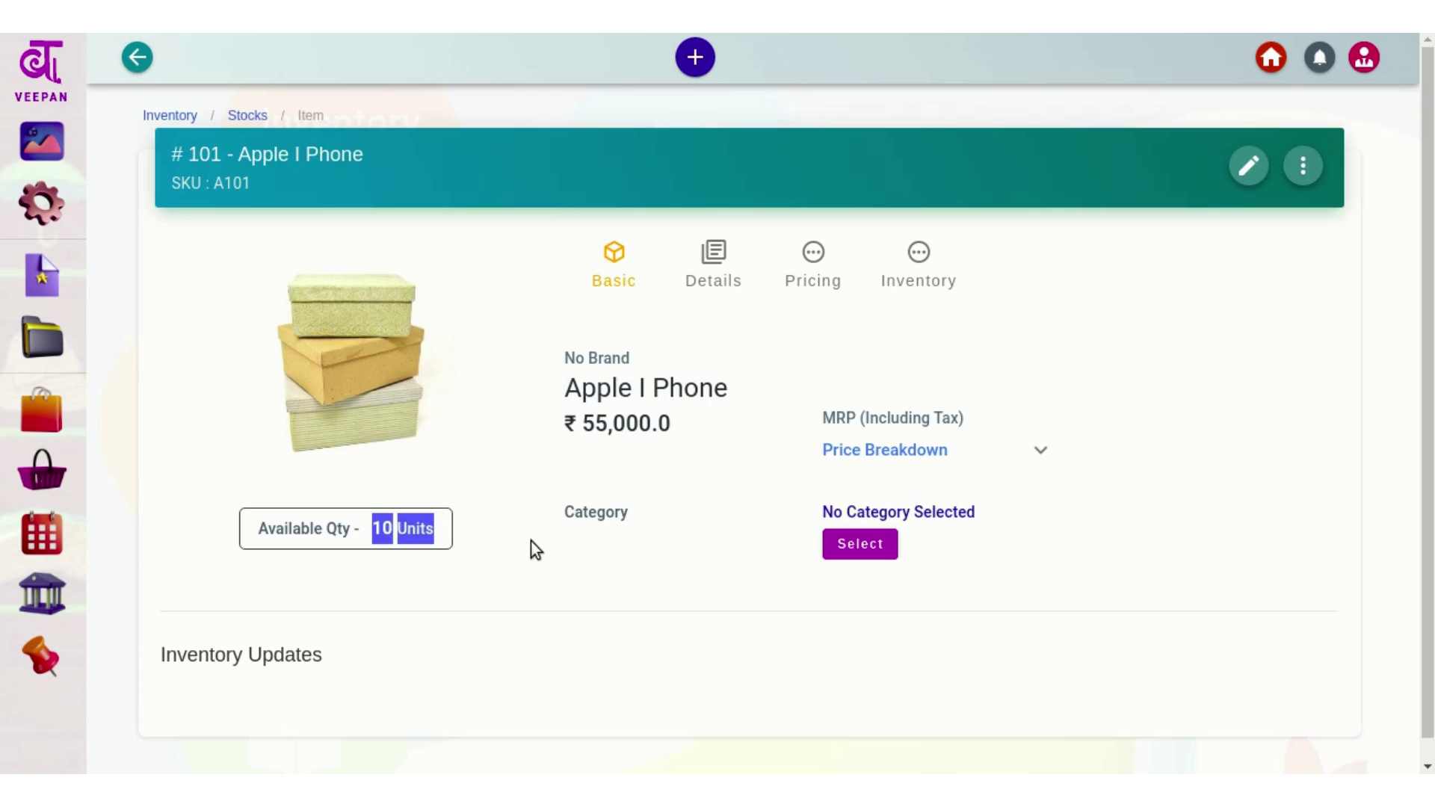
click(531, 540)
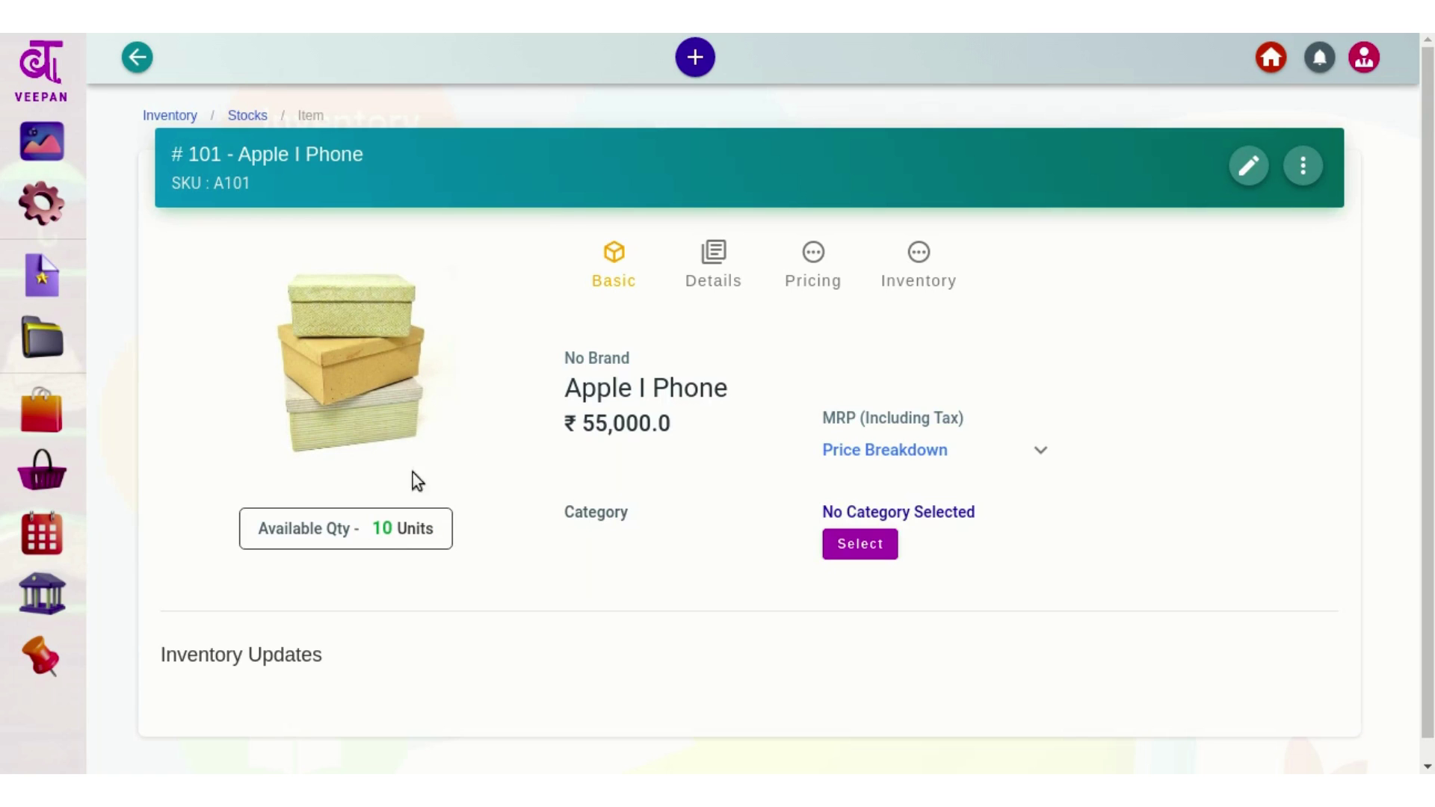
click(41, 534)
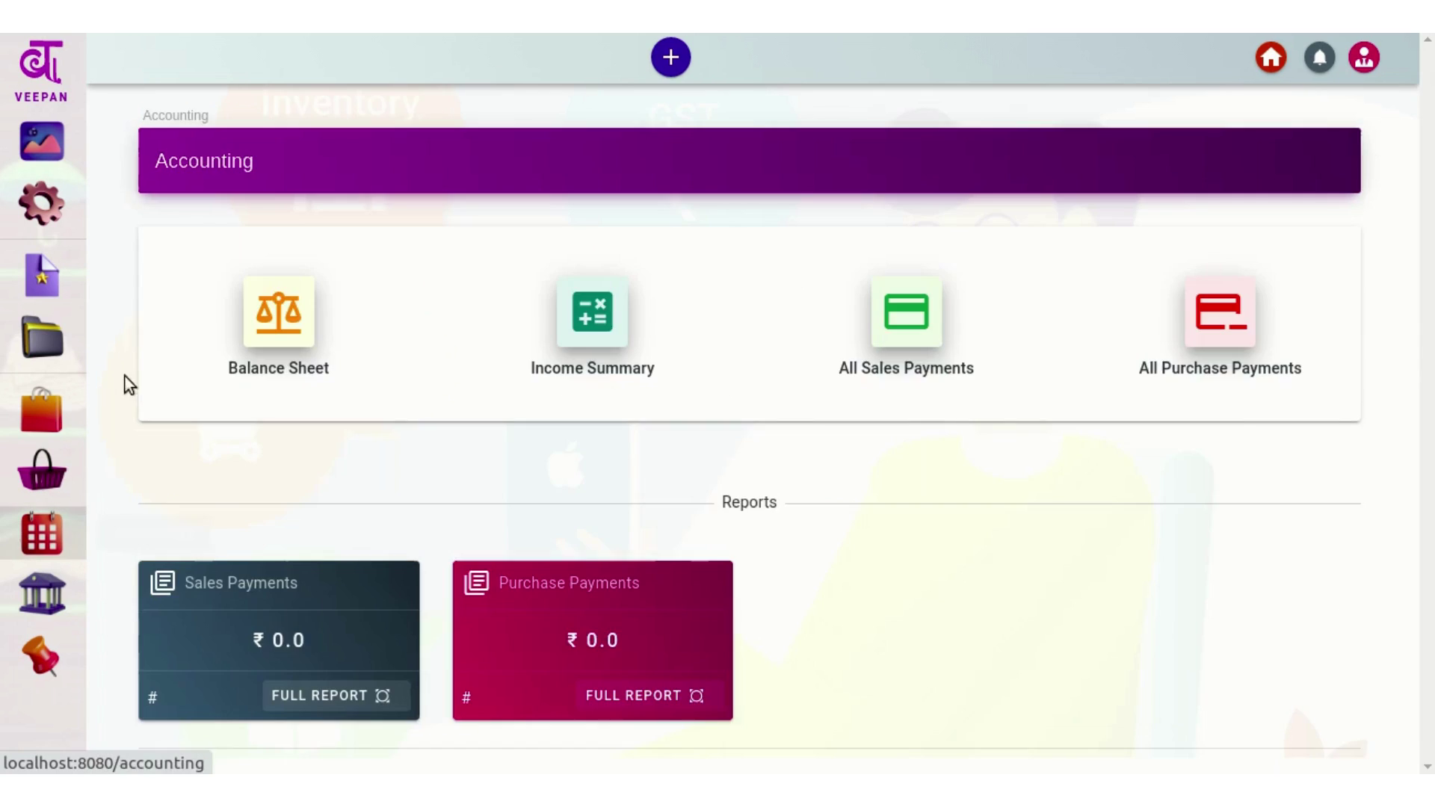
click(299, 339)
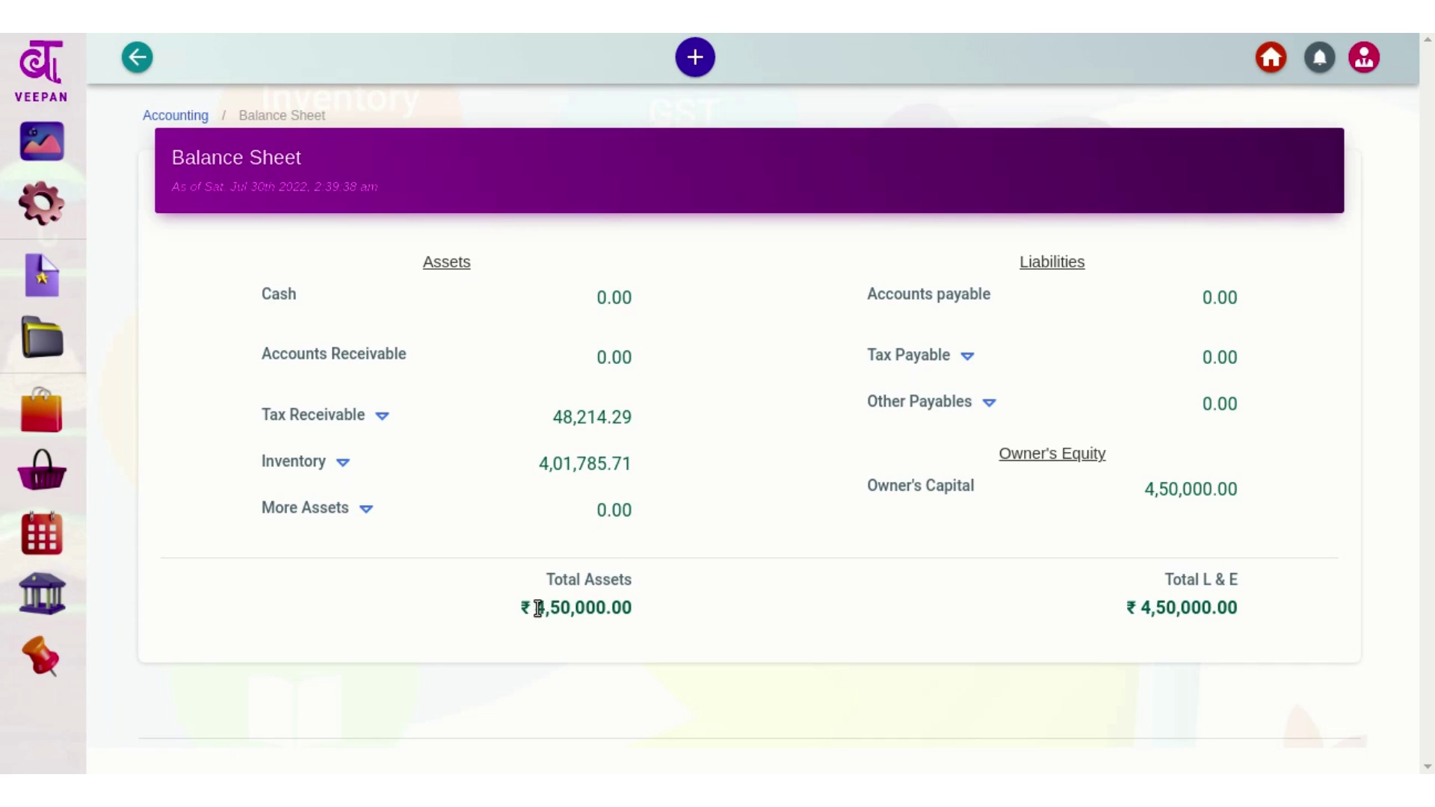
drag(533, 605, 615, 604)
click(655, 601)
drag(557, 423, 635, 419)
click(635, 419)
drag(1153, 491, 1240, 491)
click(1240, 490)
click(161, 118)
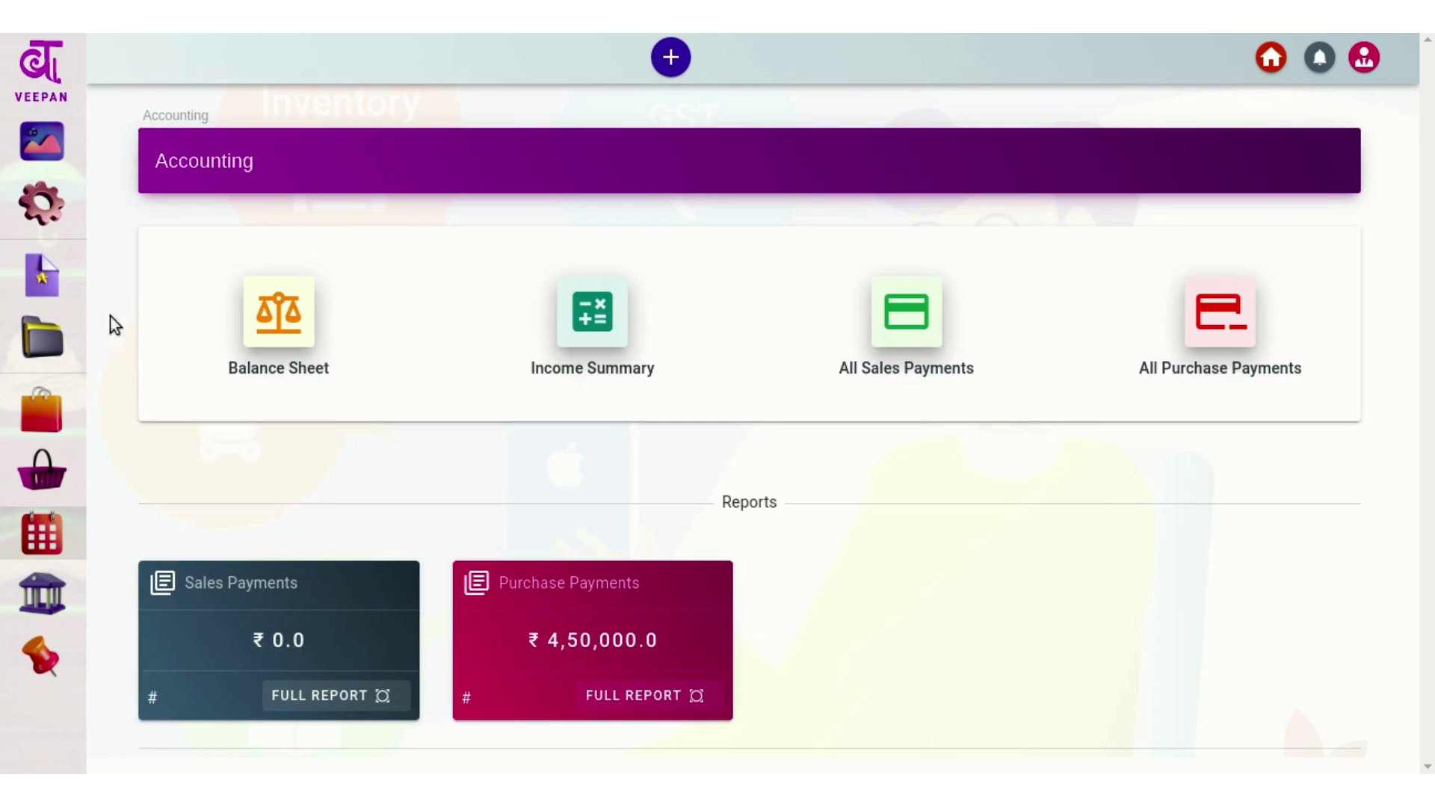
Open the Invoices page listing sales, purchase and export invoices
click(42, 275)
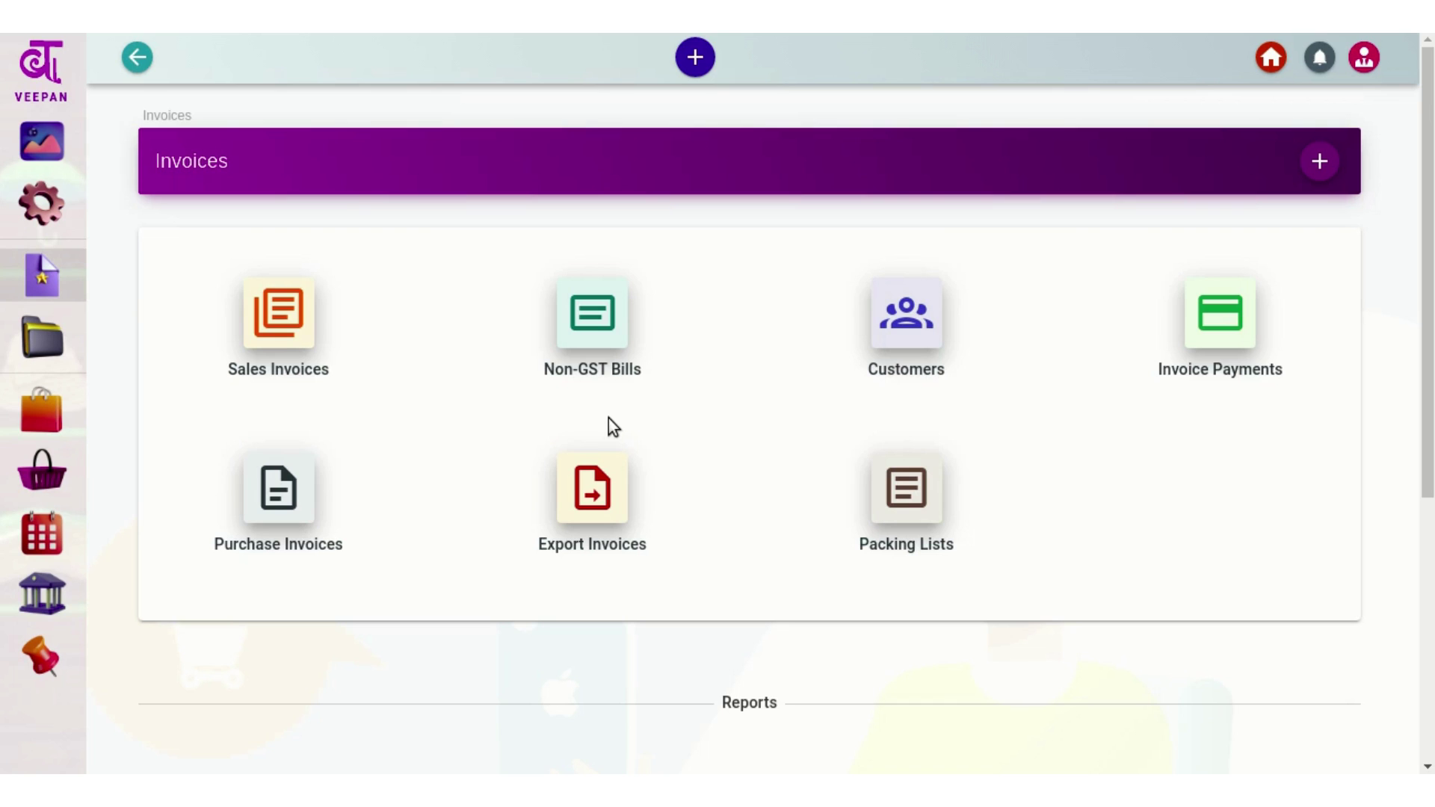
click(1302, 19)
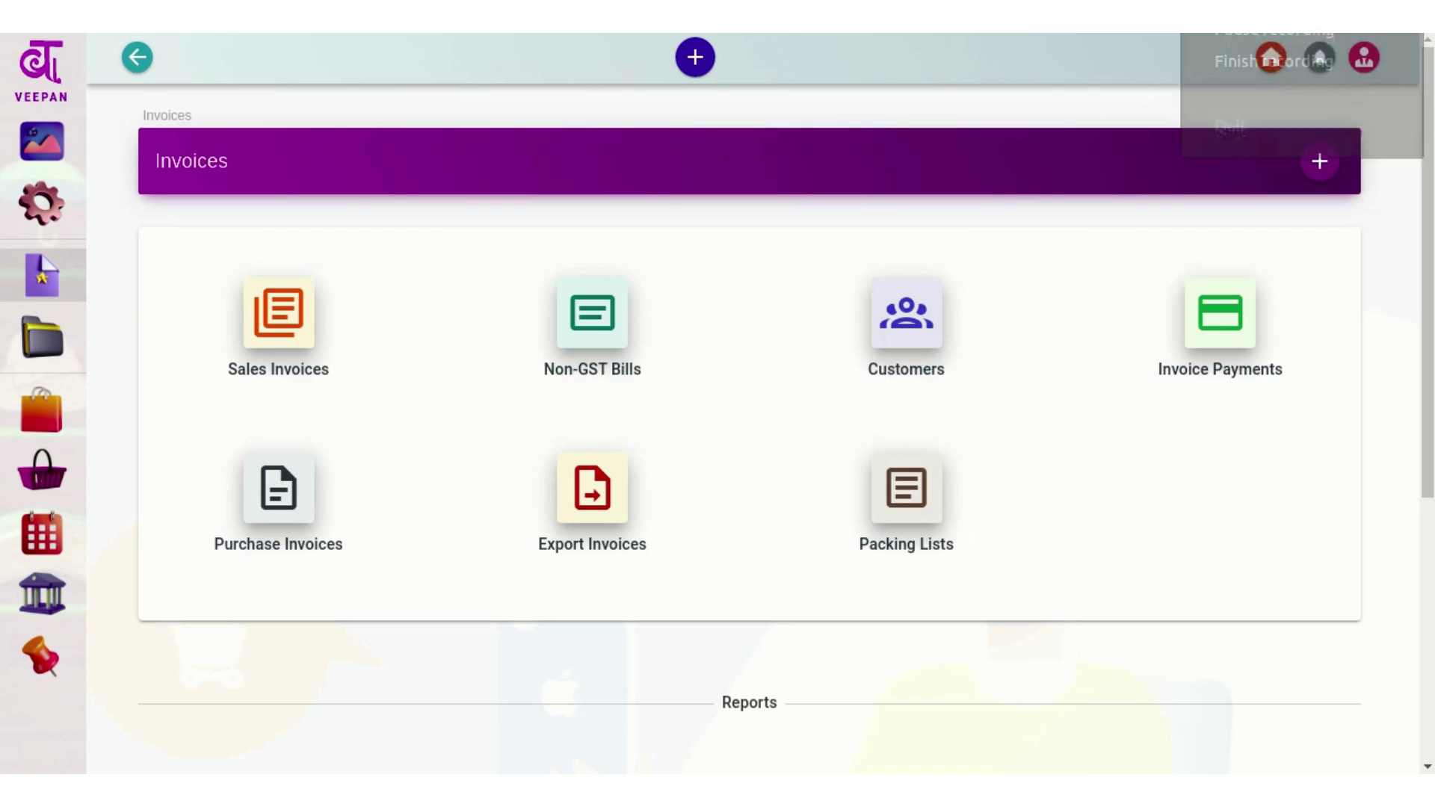